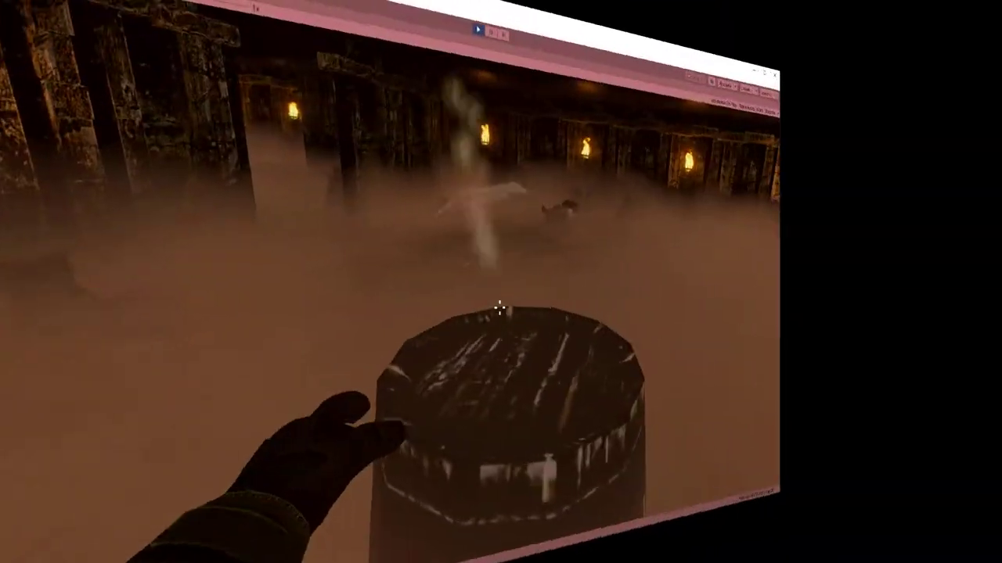
# Swing the machete three times to smash the wooden barrel in the dungeon
pyautogui.press('v')
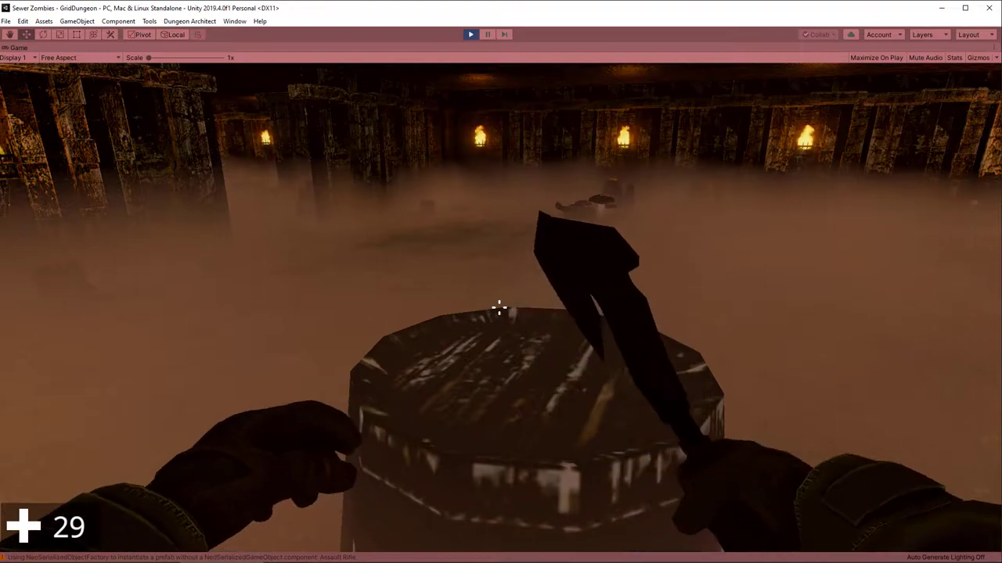
pyautogui.press('v')
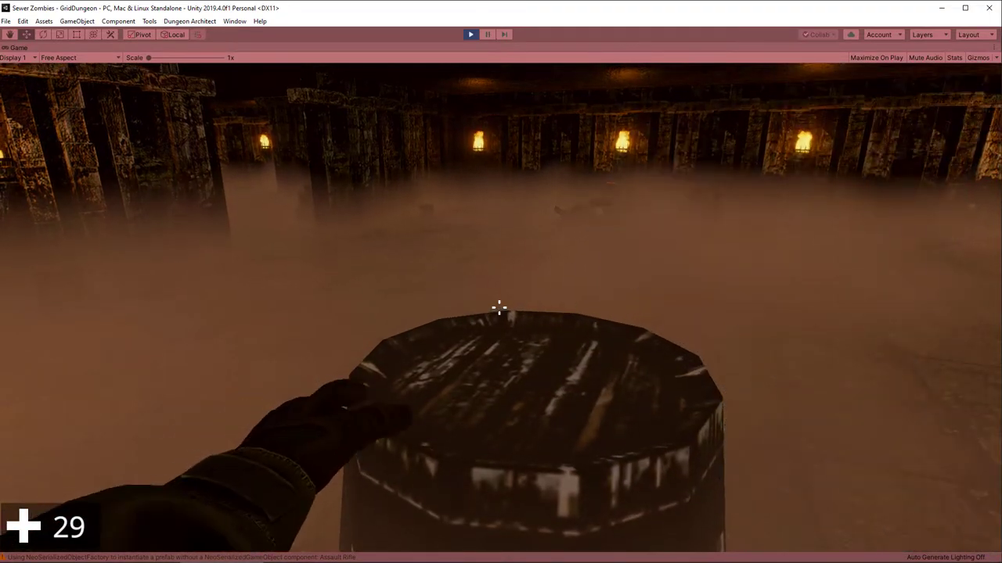
pyautogui.press('v')
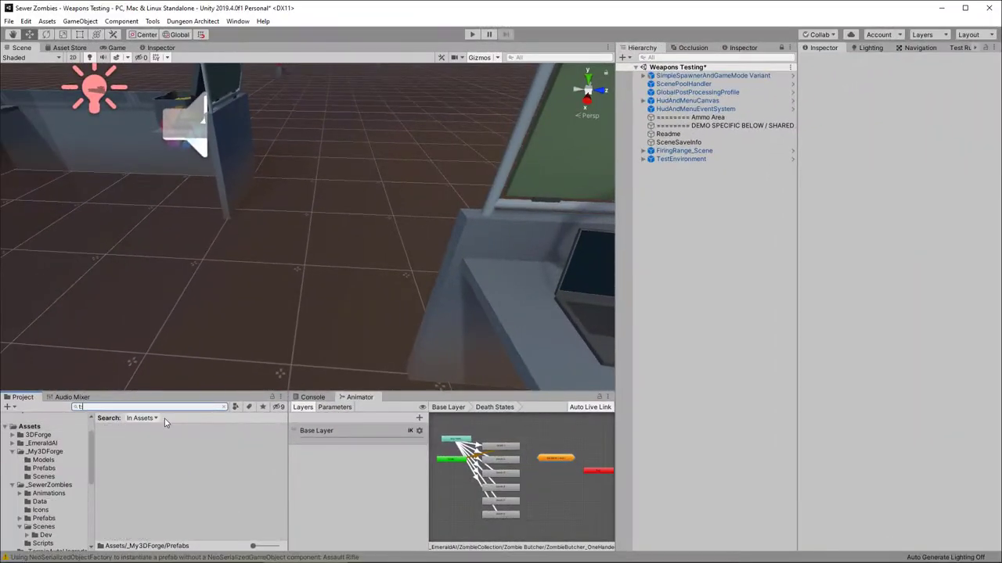
# Place Sew_Barrel_1A in the scene, rename it Sew_Barrel_1A_with_Ammo, and save it as a prefab variant
pyautogui.write(':prefab barrel')
pyautogui.moveTo(123, 462); pyautogui.dragTo(395, 157)
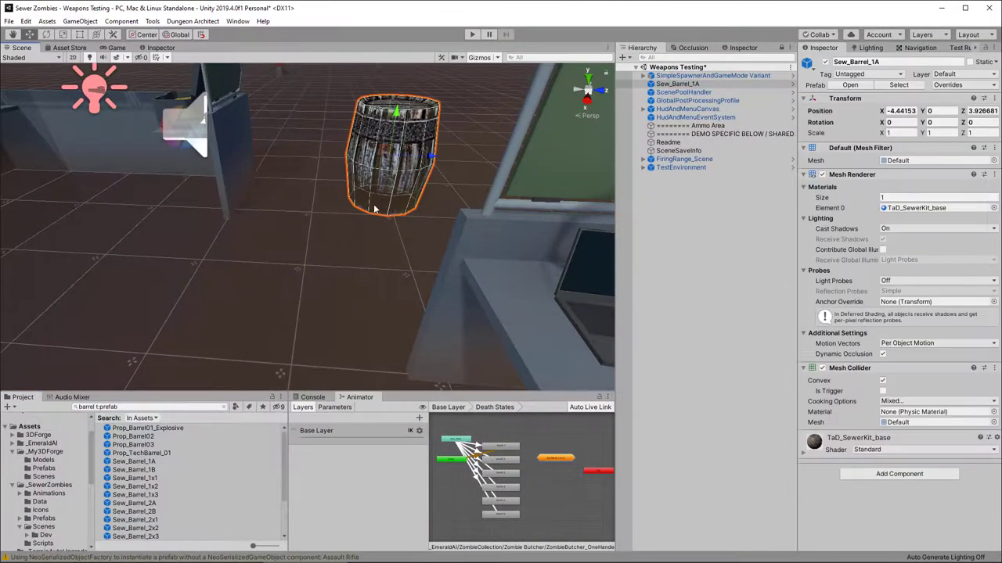
pyautogui.click(43, 468)
pyautogui.click(898, 62)
pyautogui.write('_')
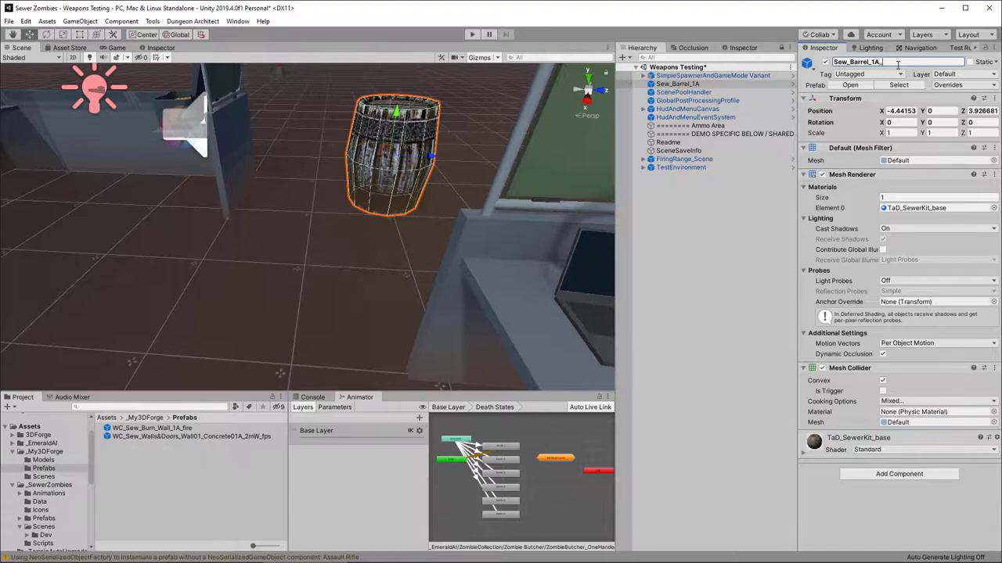
pyautogui.write('with_Ammo')
pyautogui.press('Return')
pyautogui.moveTo(678, 84); pyautogui.dragTo(188, 469)
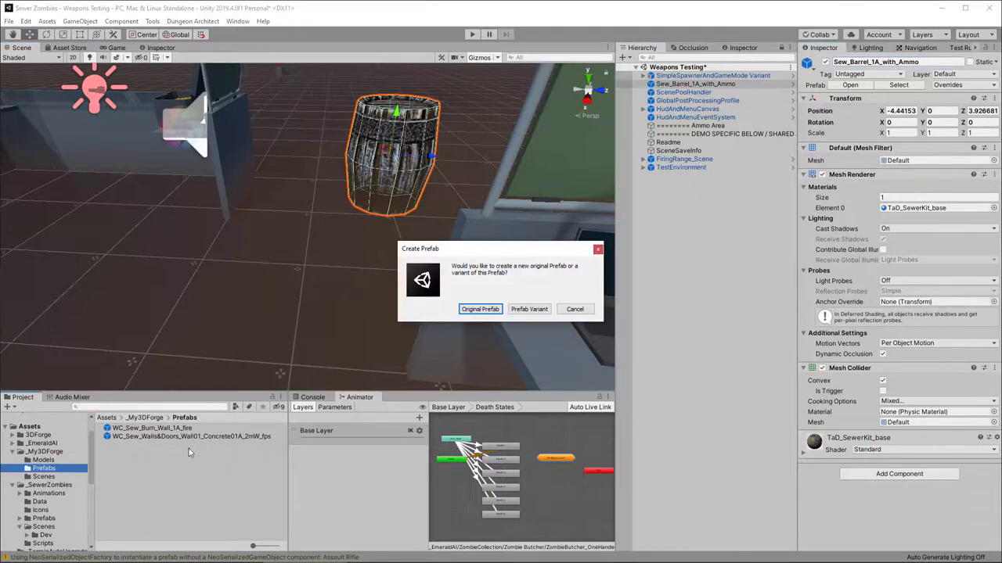
pyautogui.click(527, 309)
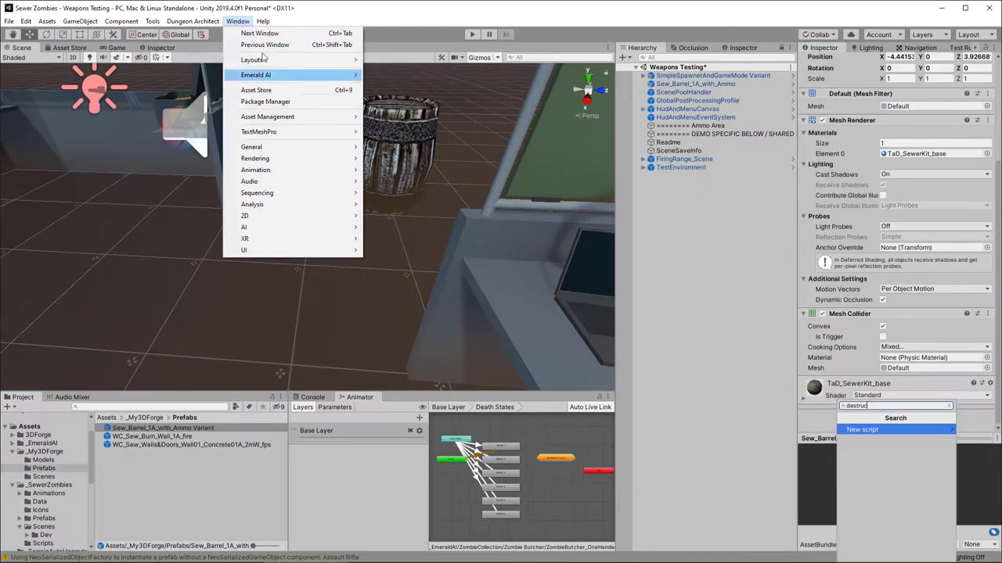
# Import DestroyIt – Destruction System from My Assets in Package Manager
pyautogui.click(265, 101)
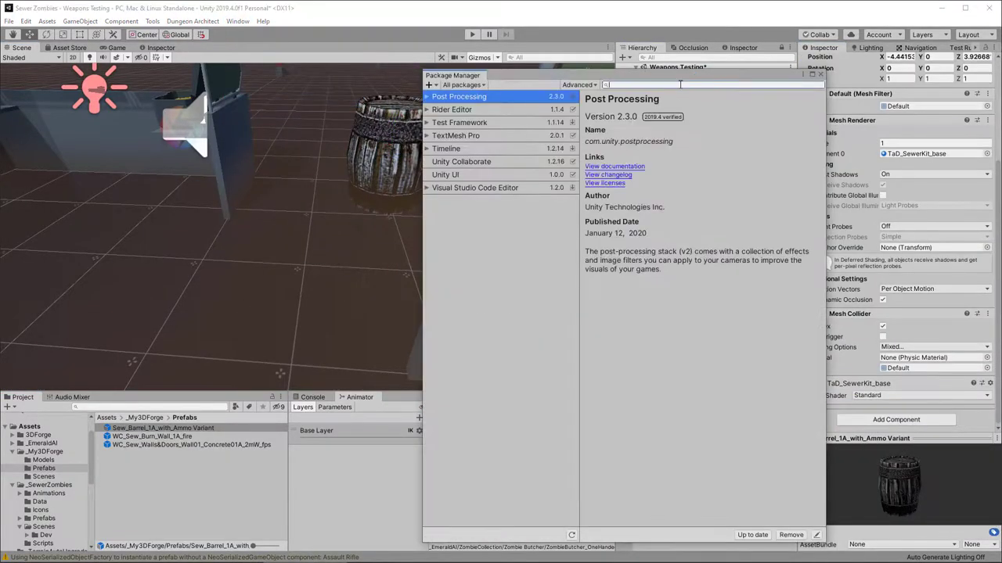
pyautogui.click(680, 84)
pyautogui.write('destroyit\\\\')
pyautogui.click(461, 85)
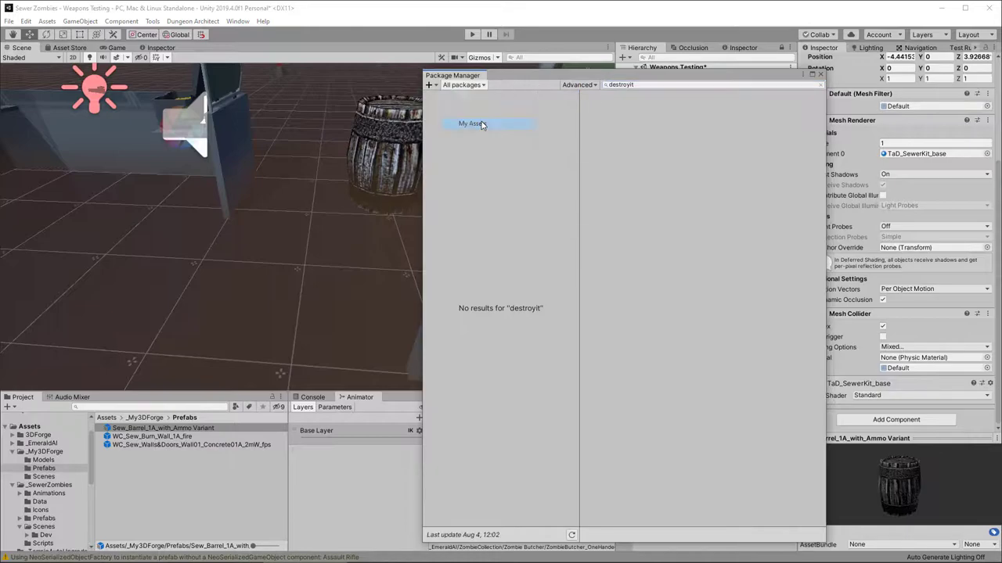
pyautogui.click(481, 123)
pyautogui.press('BackSpace')
pyautogui.press('BackSpace')
pyautogui.press('BackSpace')
pyautogui.press('BackSpace')
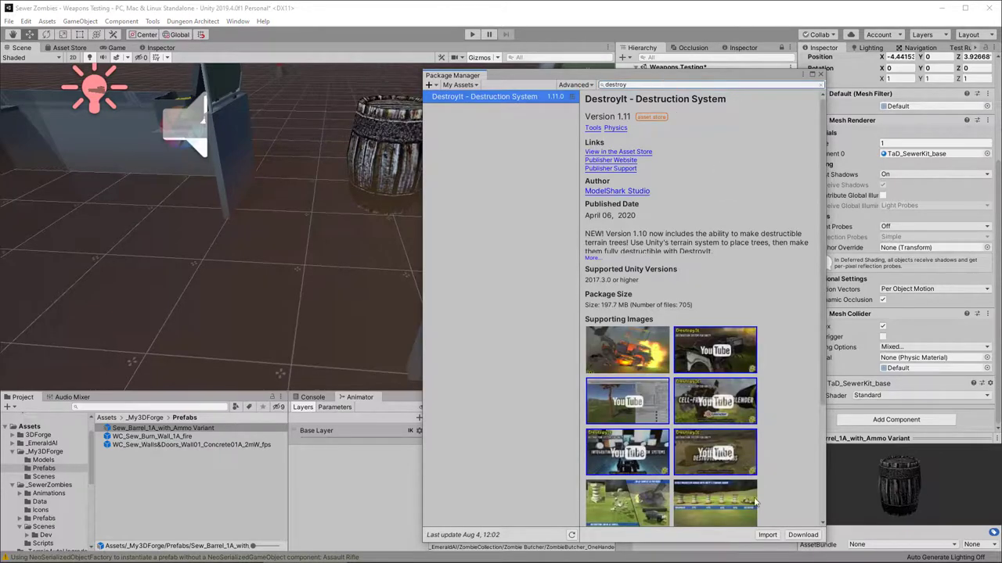
pyautogui.click(767, 534)
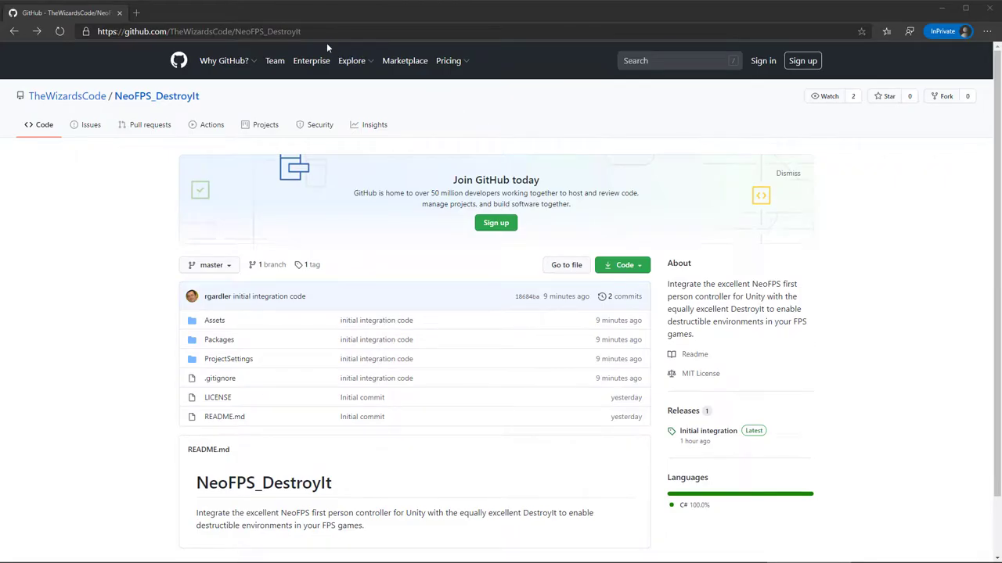
# Download the NeoFPS–DestroyIt integration unityPackage from its GitHub Initial release and import it
pyautogui.click(326, 32)
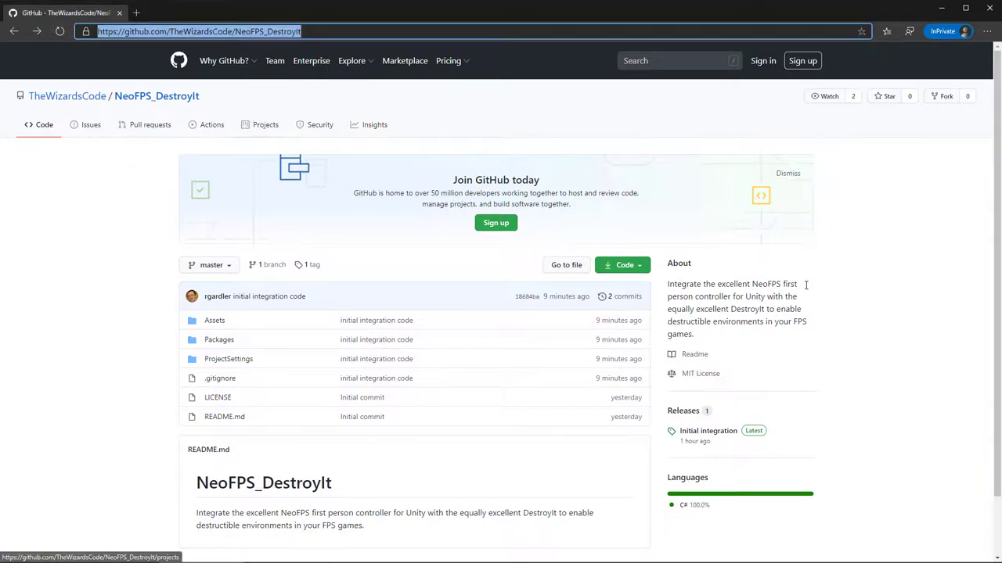
pyautogui.click(702, 435)
pyautogui.click(700, 433)
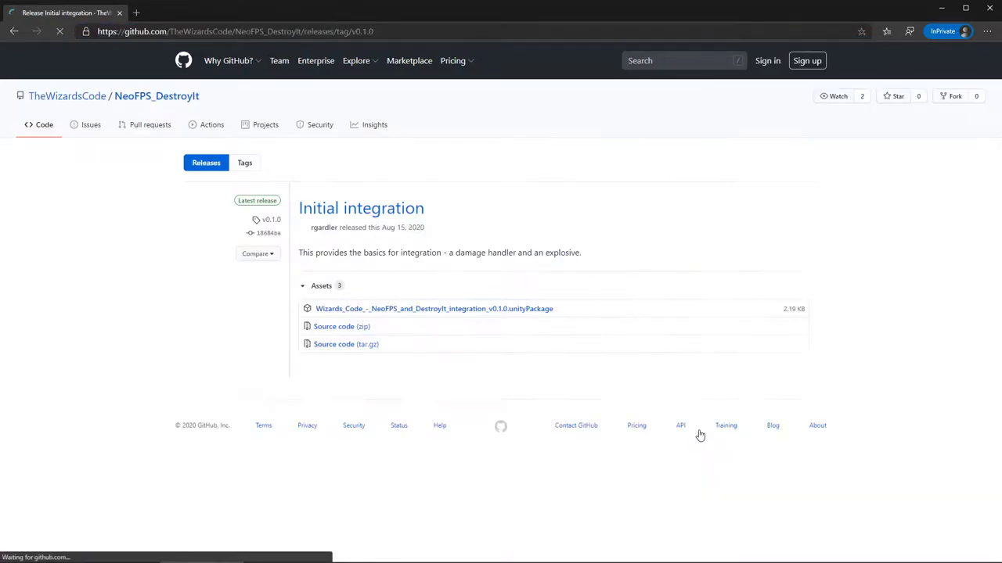
pyautogui.click(517, 308)
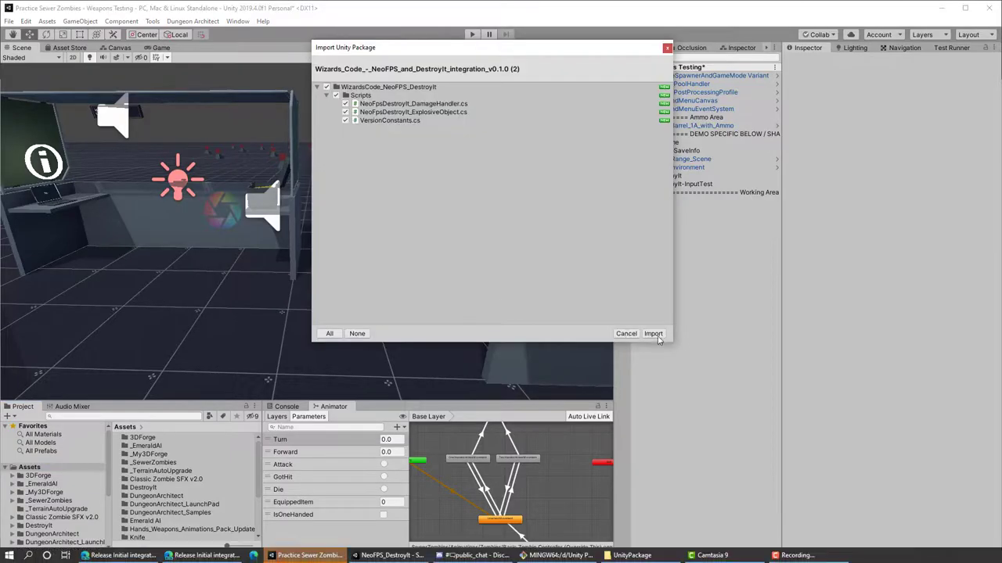
pyautogui.click(653, 334)
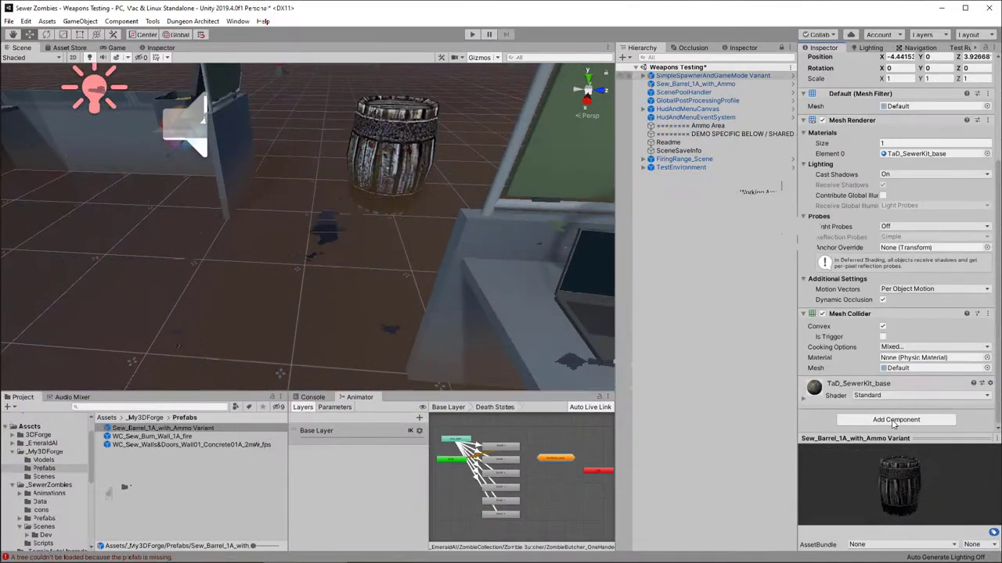
# Add a Destructible component to the barrel with 100 total hit points
pyautogui.click(893, 420)
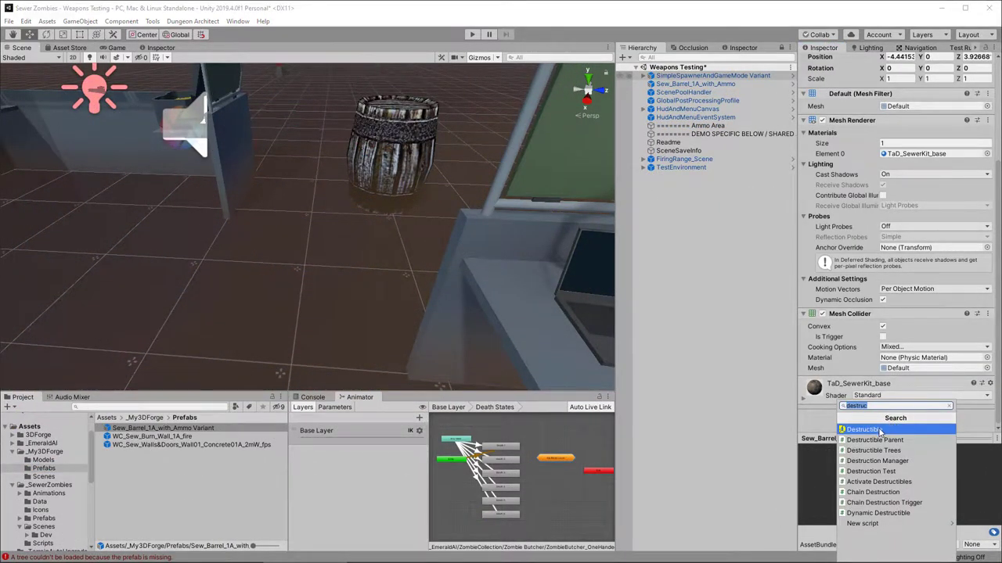
pyautogui.click(880, 430)
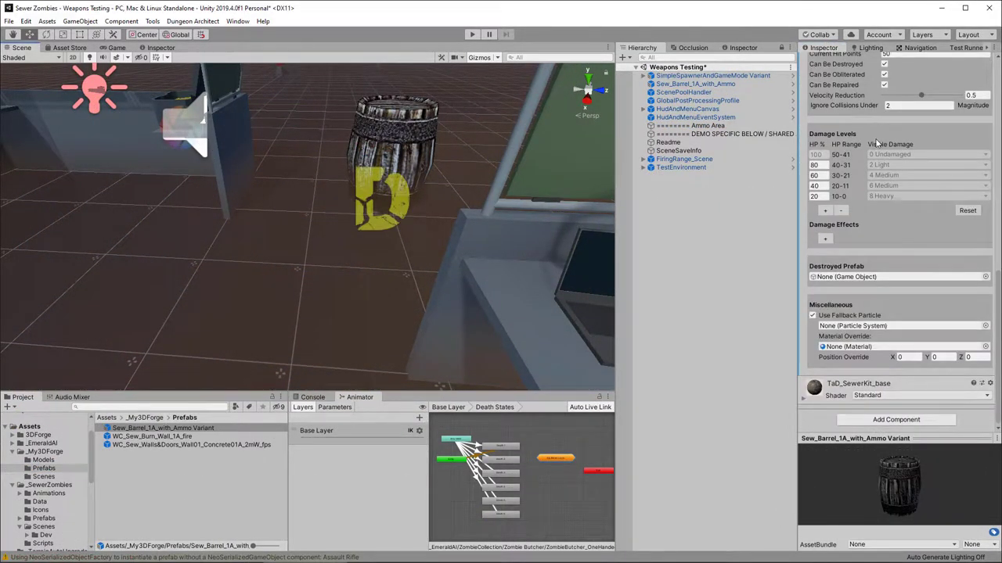
pyautogui.scroll(3, 876, 142)
pyautogui.click(908, 138)
pyautogui.write('100')
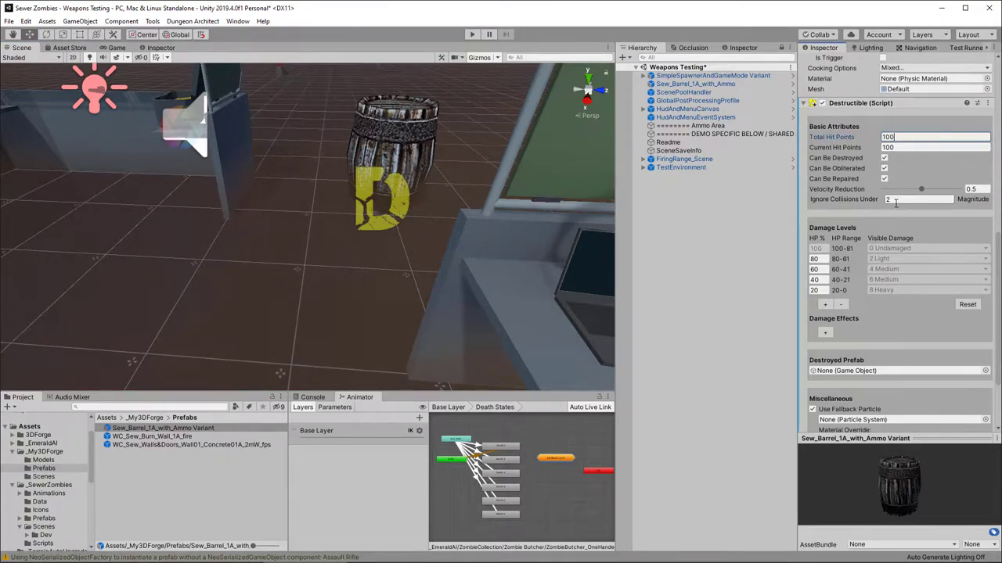
pyautogui.scroll(-3, 901, 259)
# Add a Basic Health Manager and the NeoFPS DestroyIt damage handler to the barrel
pyautogui.click(900, 420)
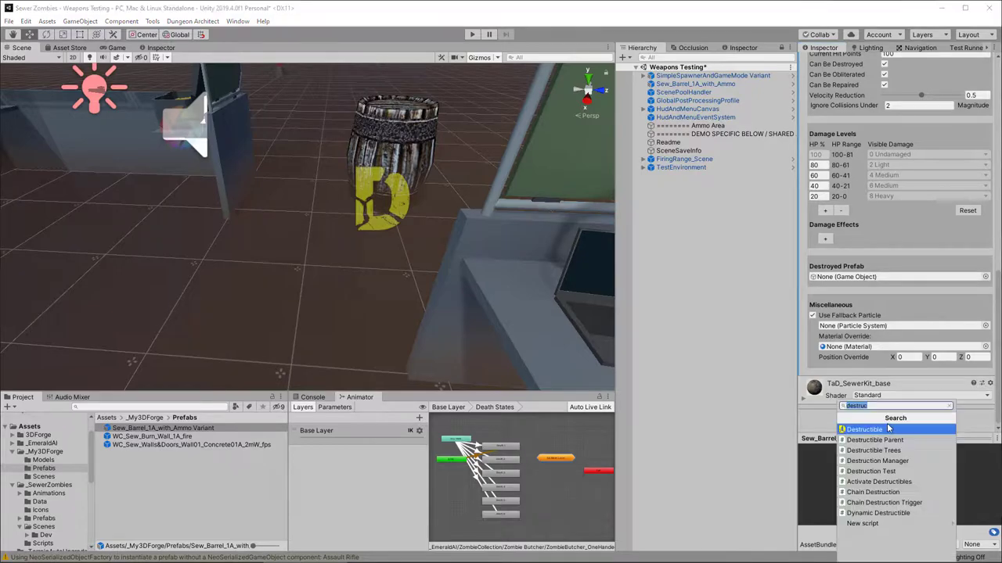
pyautogui.write('health')
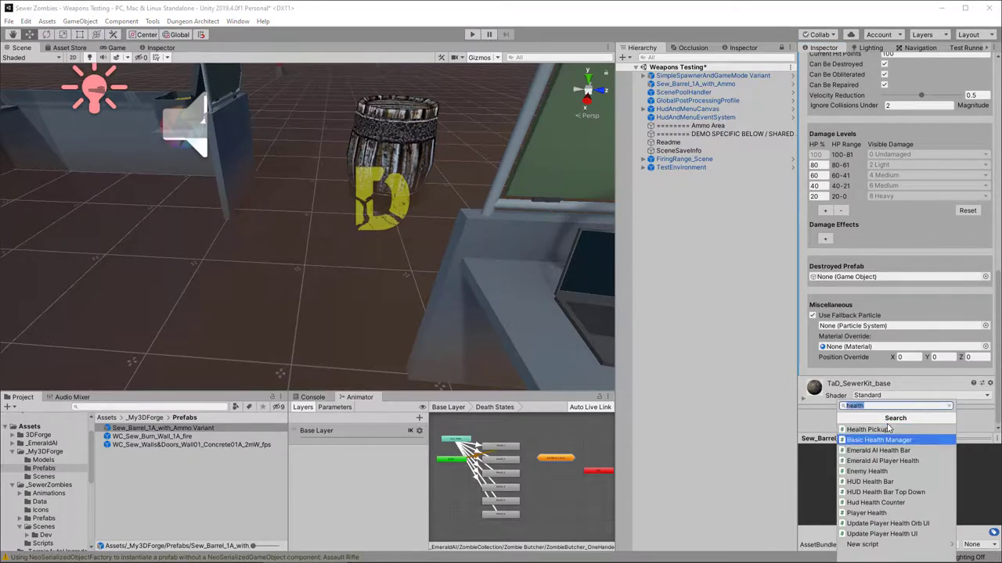
pyautogui.click(879, 440)
pyautogui.click(892, 540)
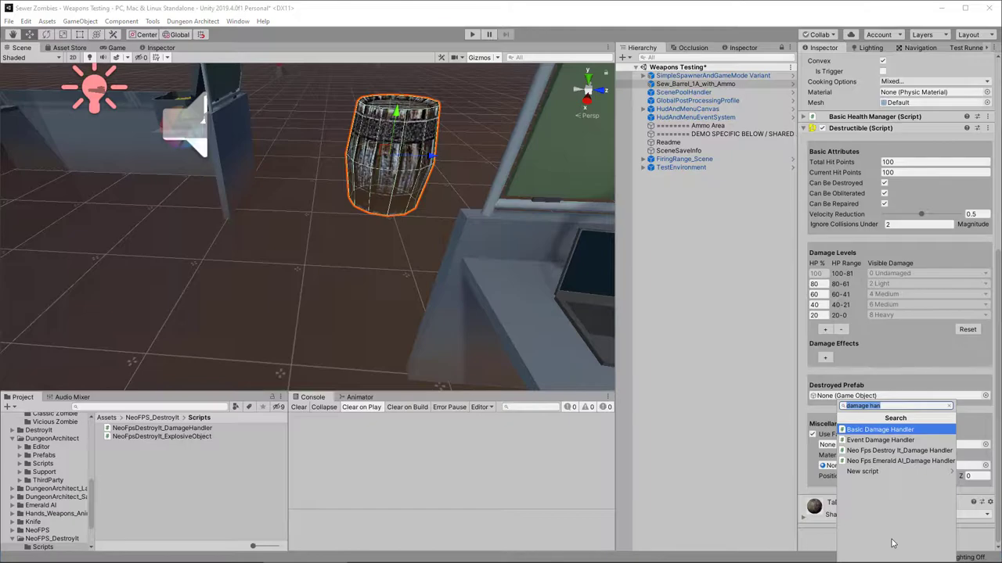
pyautogui.press('Down')
pyautogui.press('Down')
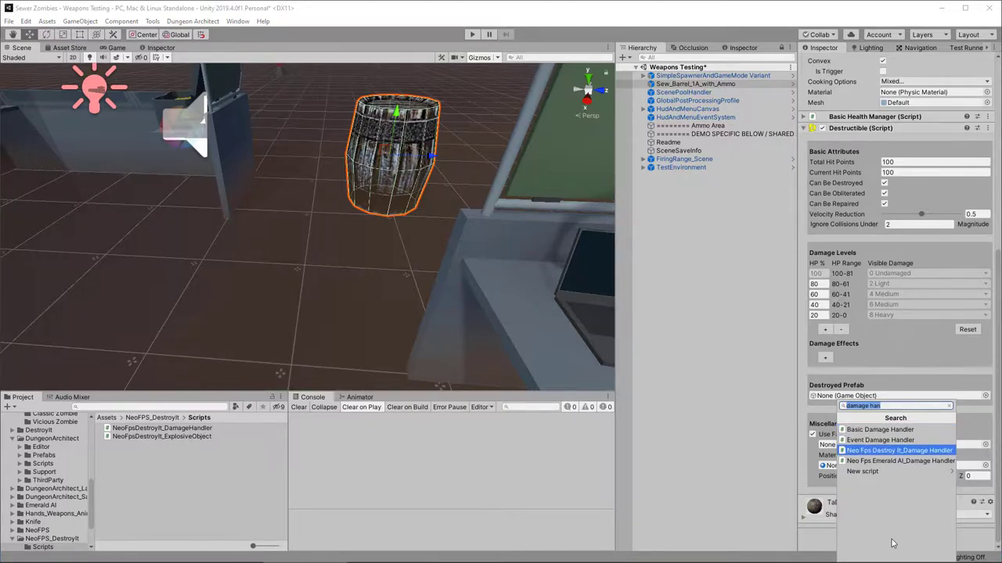
pyautogui.press('Return')
# Add a Simple Surface component to the barrel and set its surface to Wood
pyautogui.scroll(-3, 908, 499)
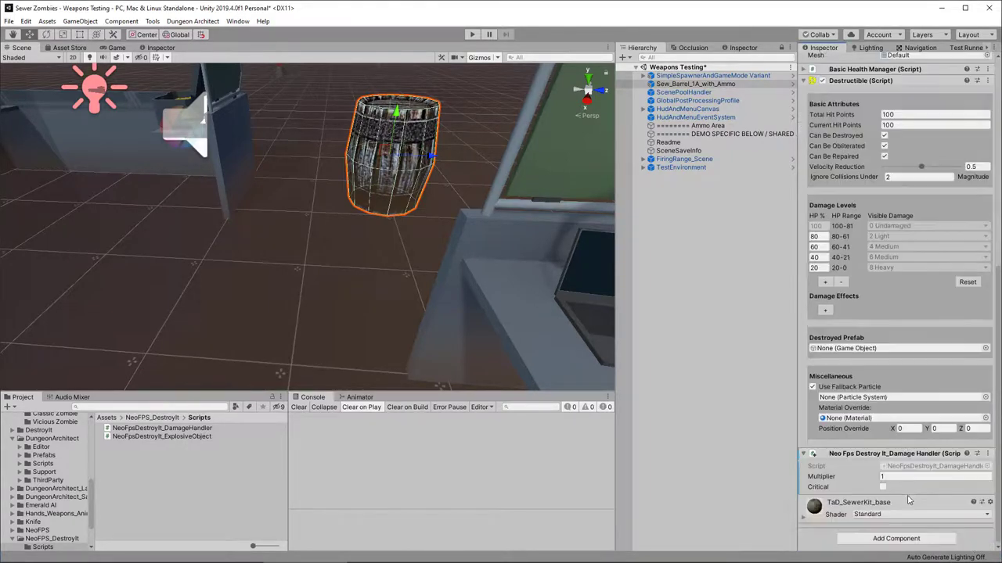
pyautogui.click(885, 539)
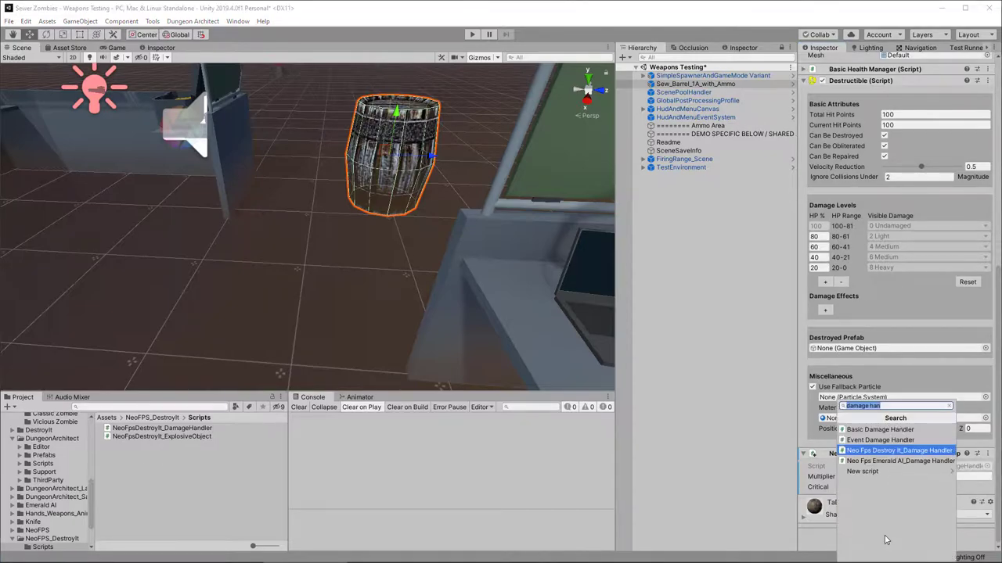
pyautogui.write('surfae')
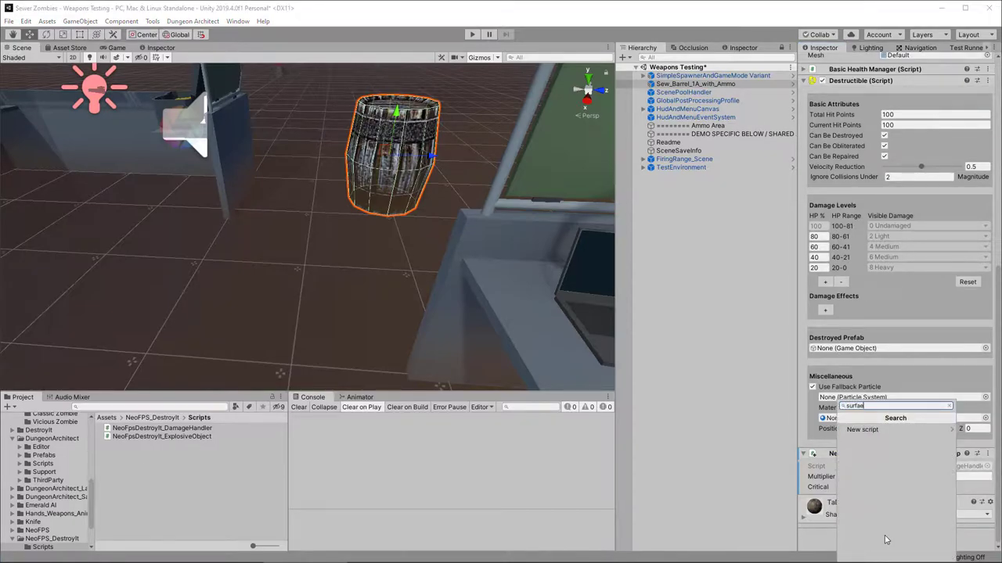
pyautogui.press('BackSpace')
pyautogui.press('BackSpace')
pyautogui.press('Down')
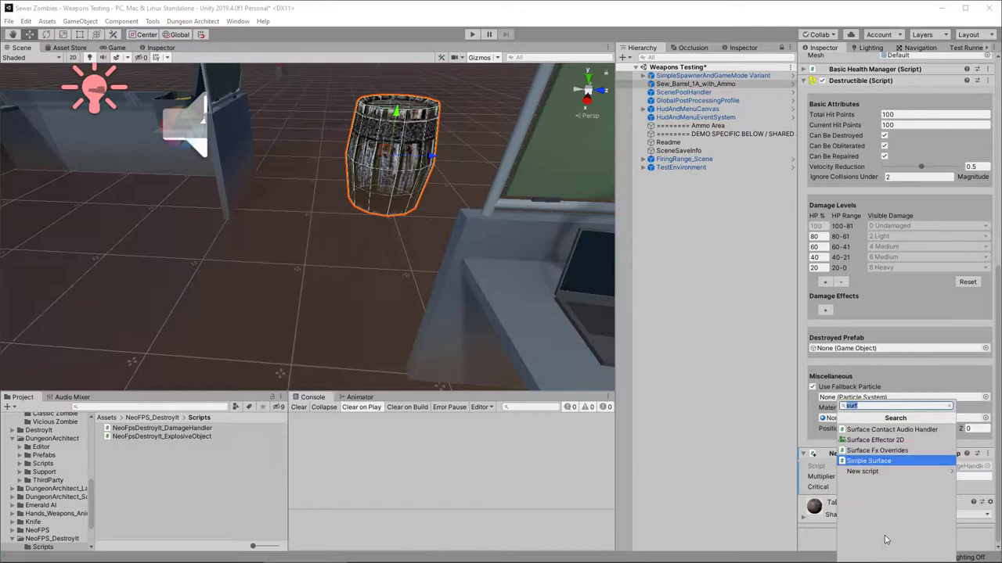
pyautogui.press('Return')
pyautogui.scroll(-1, 895, 492)
pyautogui.click(921, 487)
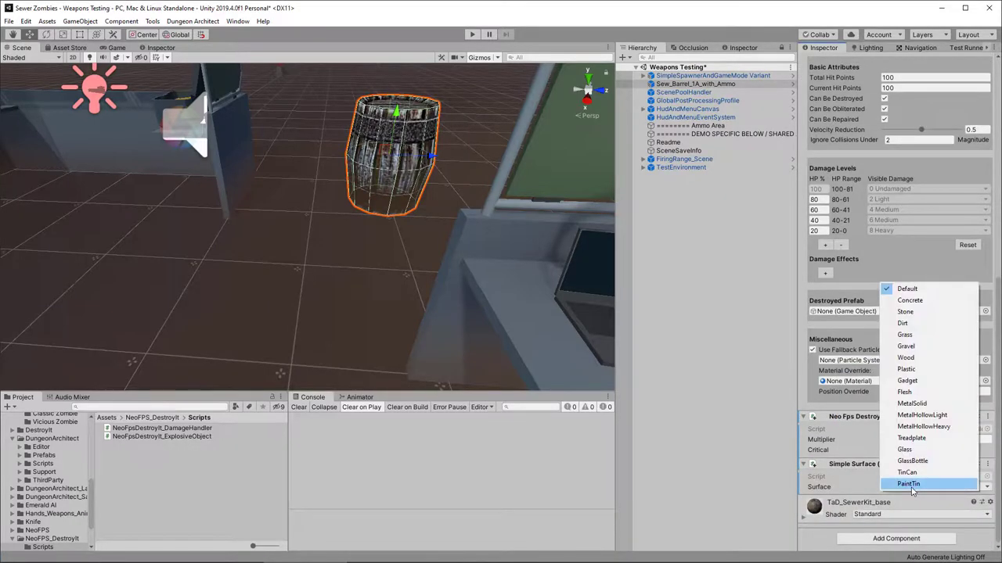
pyautogui.click(912, 537)
pyautogui.click(914, 485)
pyautogui.click(908, 357)
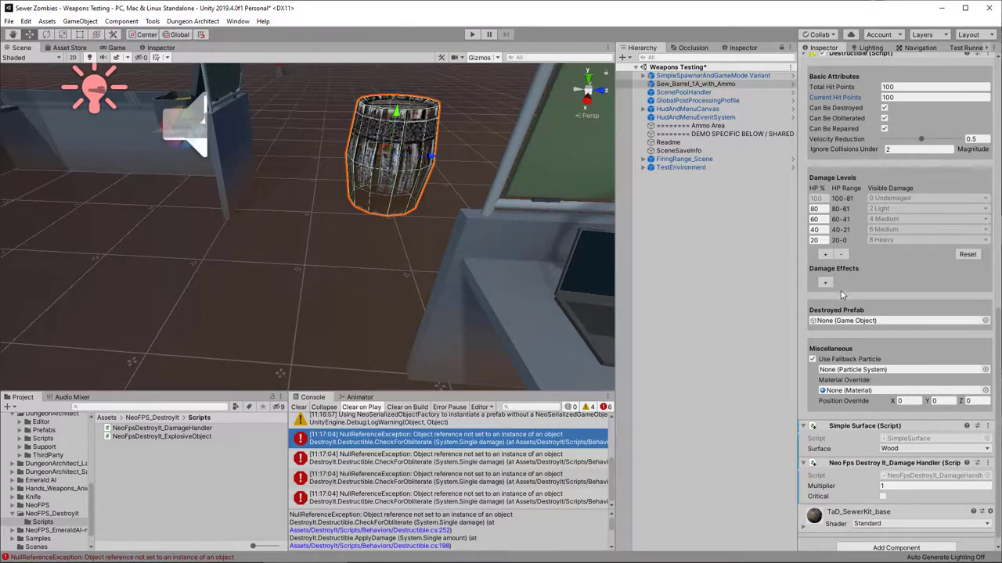
# Run Window > DestroyIt > Setup - First Person Controller, then enter Play mode
pyautogui.scroll(-1, 869, 376)
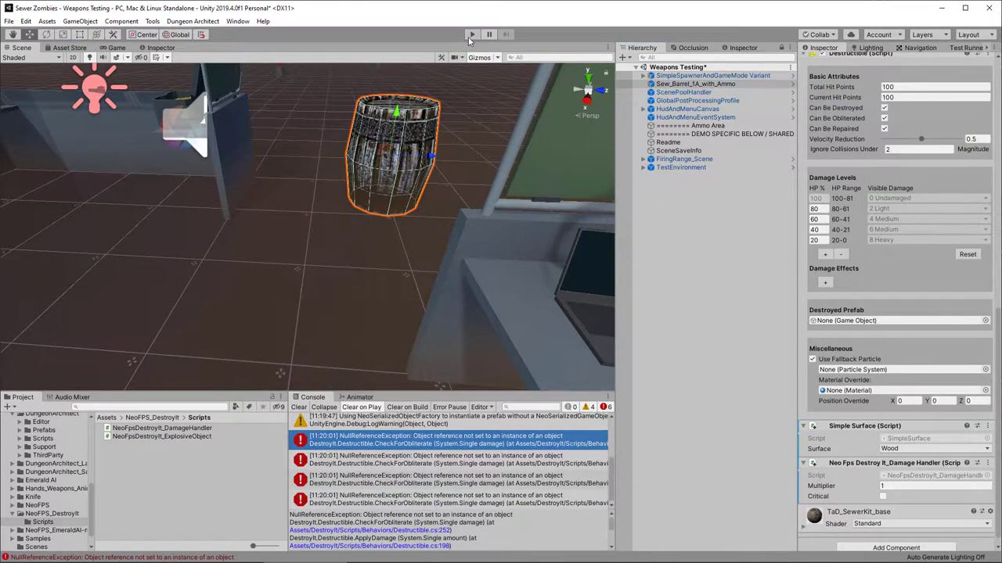
pyautogui.click(236, 21)
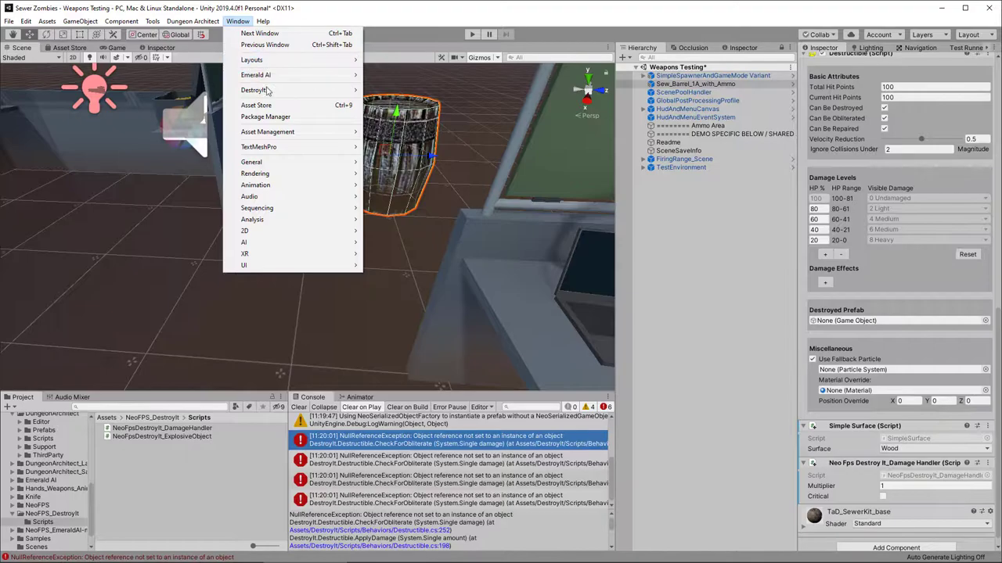
pyautogui.moveTo(267, 92)
pyautogui.click(407, 91)
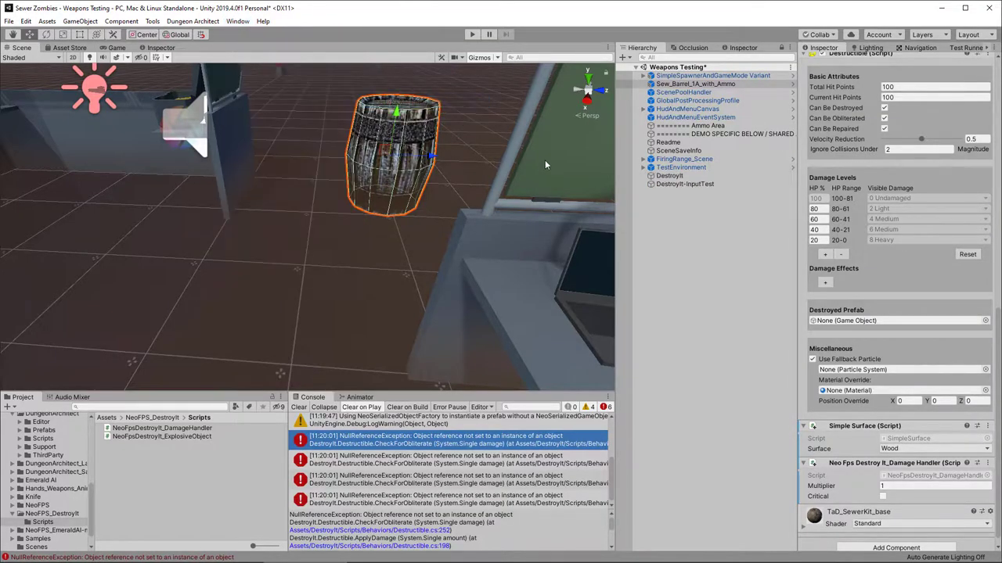
pyautogui.click(472, 35)
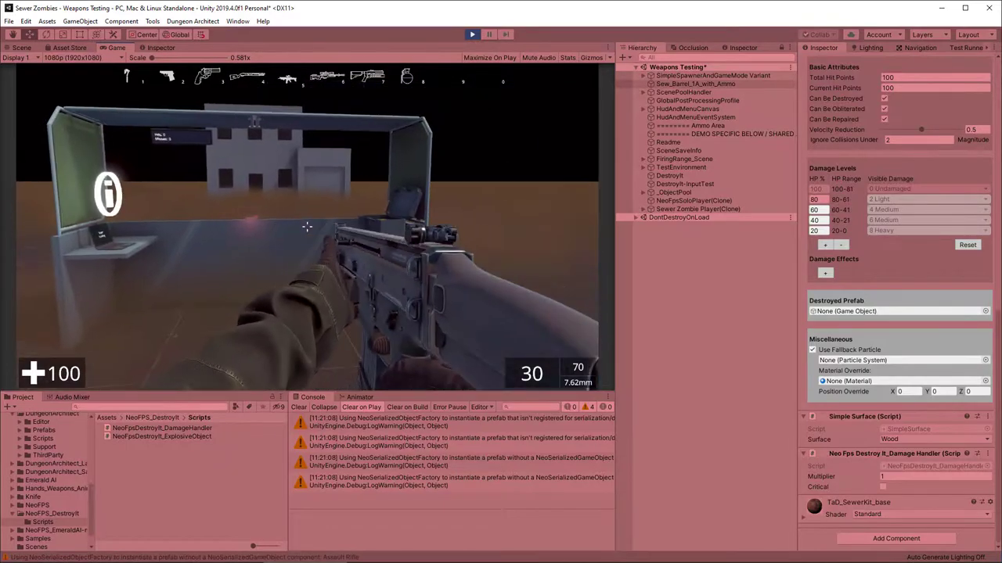
# Fire four rifle shots at the barrel until it shatters into debris
pyautogui.click(307, 227)
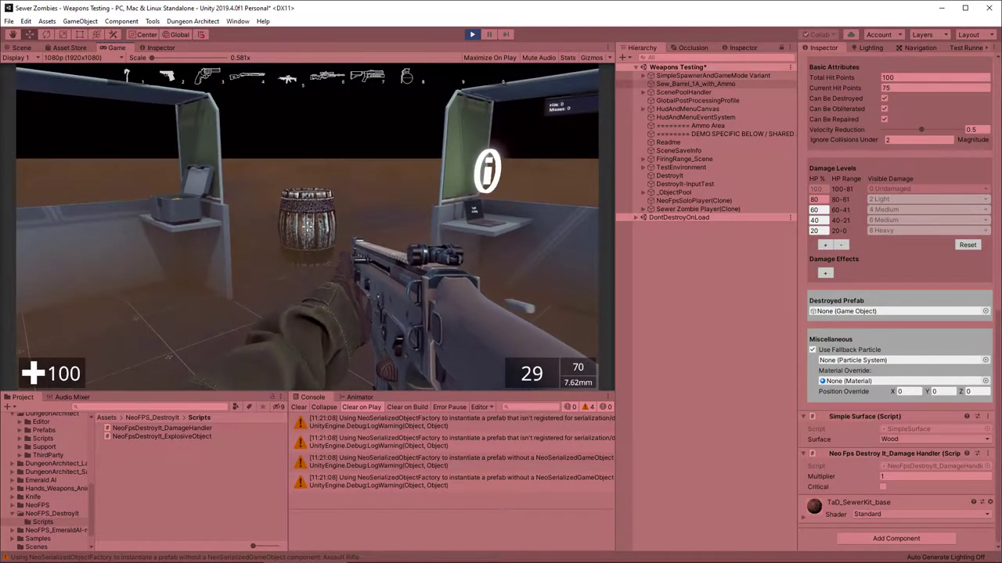
pyautogui.click(308, 228)
pyautogui.click(308, 228)
pyautogui.click(307, 227)
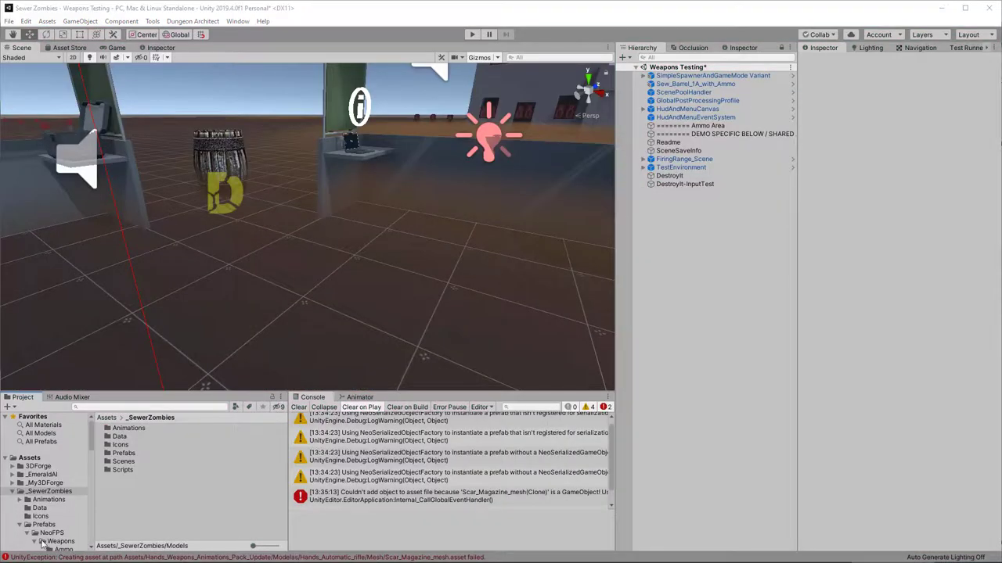
# Parent the Pickup Ammo 762x39x30 prefab from the Ammo folder under the barrel
pyautogui.scroll(-2, 39, 539)
pyautogui.click(63, 518)
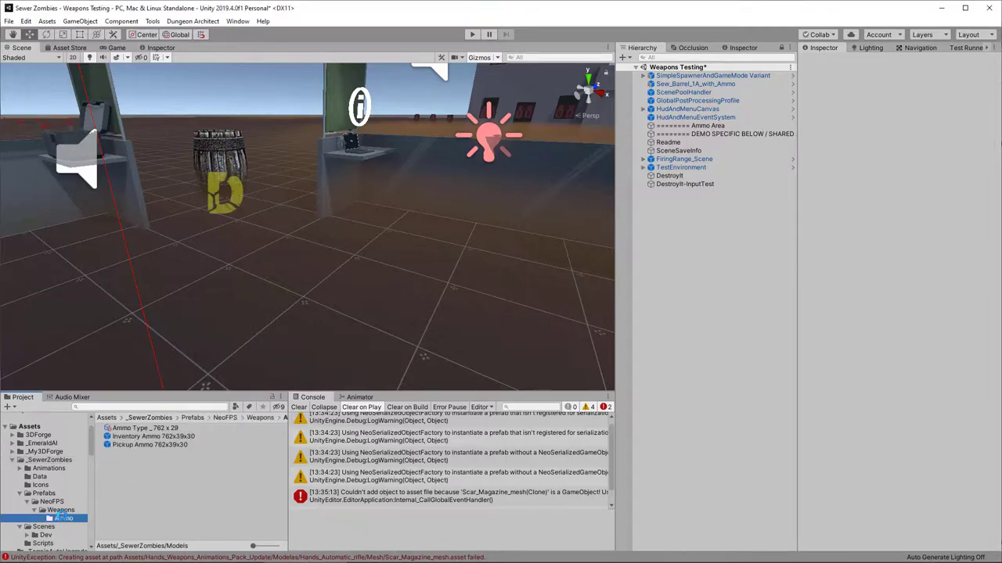
pyautogui.moveTo(144, 447); pyautogui.dragTo(670, 83)
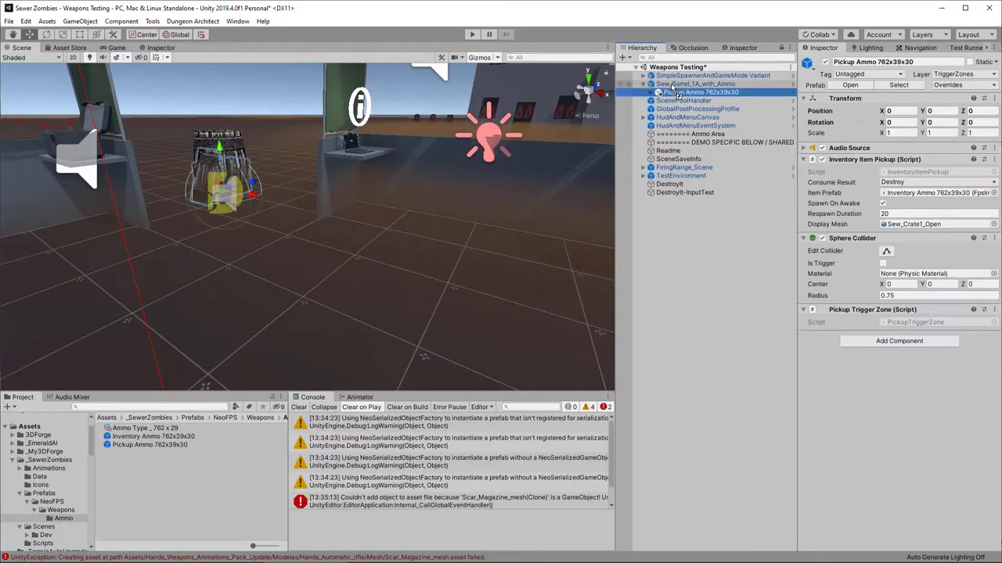
# Set the barrel's Destructible Un-Parent Child to Pickup Ammo, then enter Play mode
pyautogui.click(670, 82)
pyautogui.scroll(-10, 883, 403)
pyautogui.scroll(-1, 852, 446)
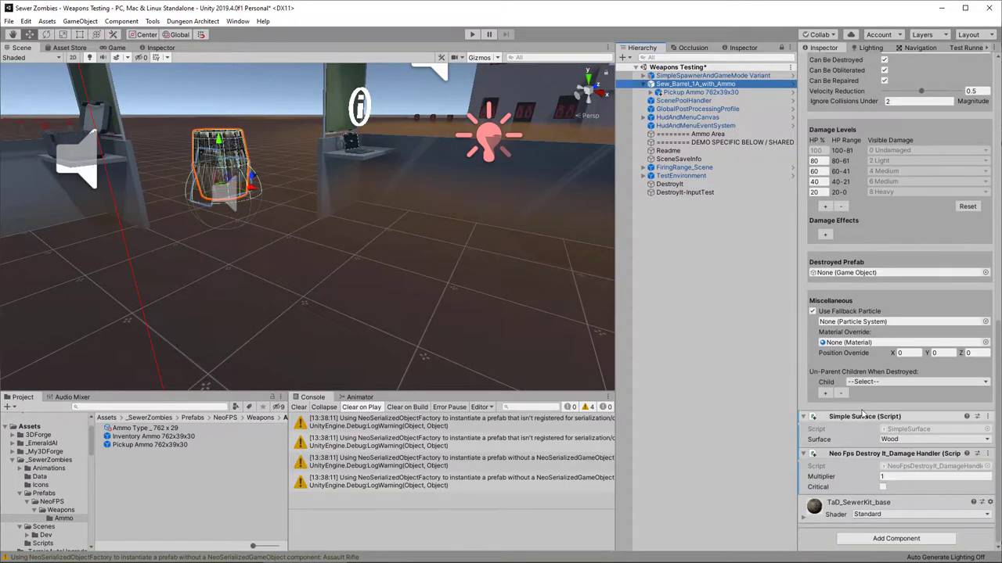
pyautogui.click(900, 382)
pyautogui.click(902, 405)
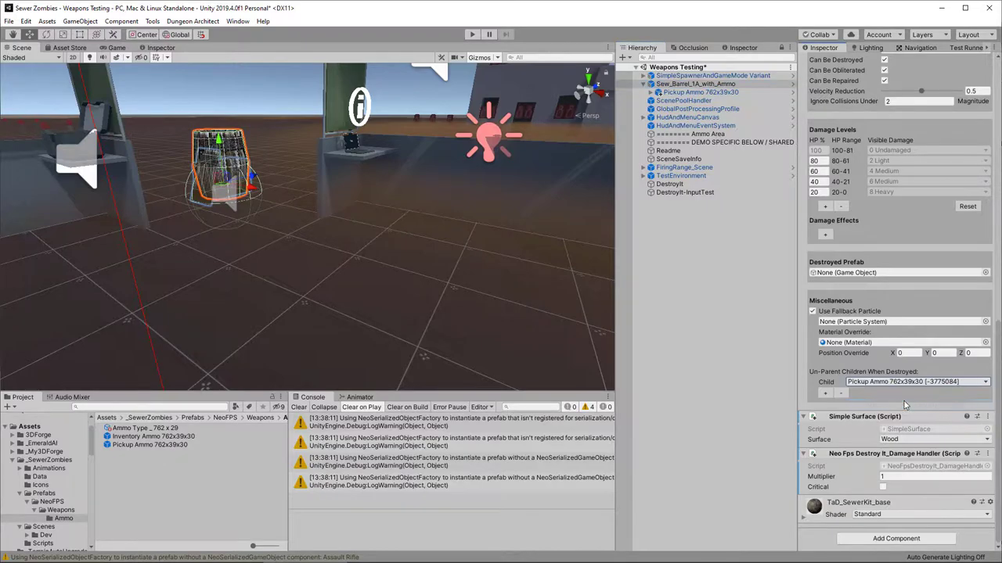
pyautogui.click(472, 35)
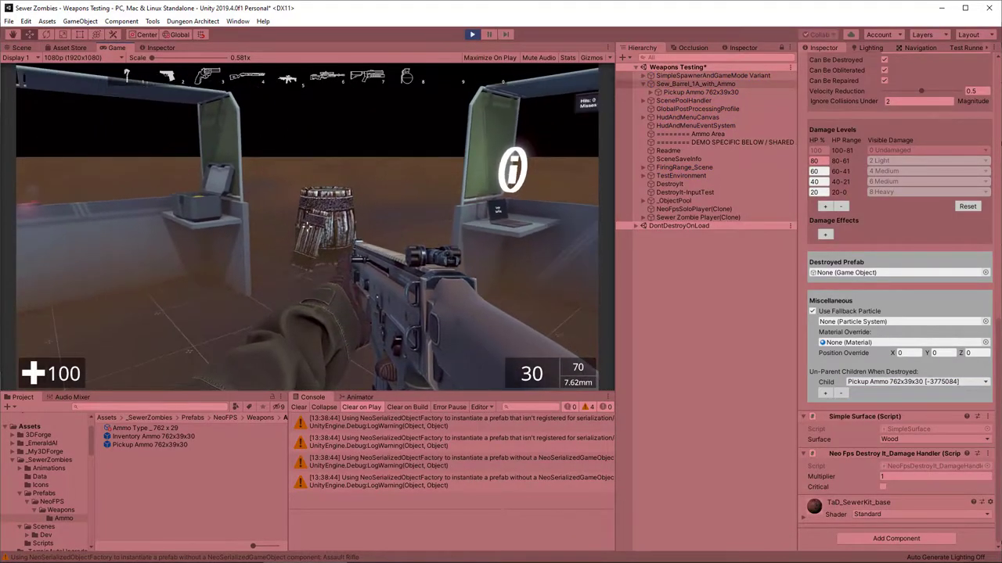
# Shoot the barrel four times until it breaks and drops the ammo, then reload the rifle
pyautogui.click(308, 227)
pyautogui.click(308, 227)
pyautogui.click(308, 226)
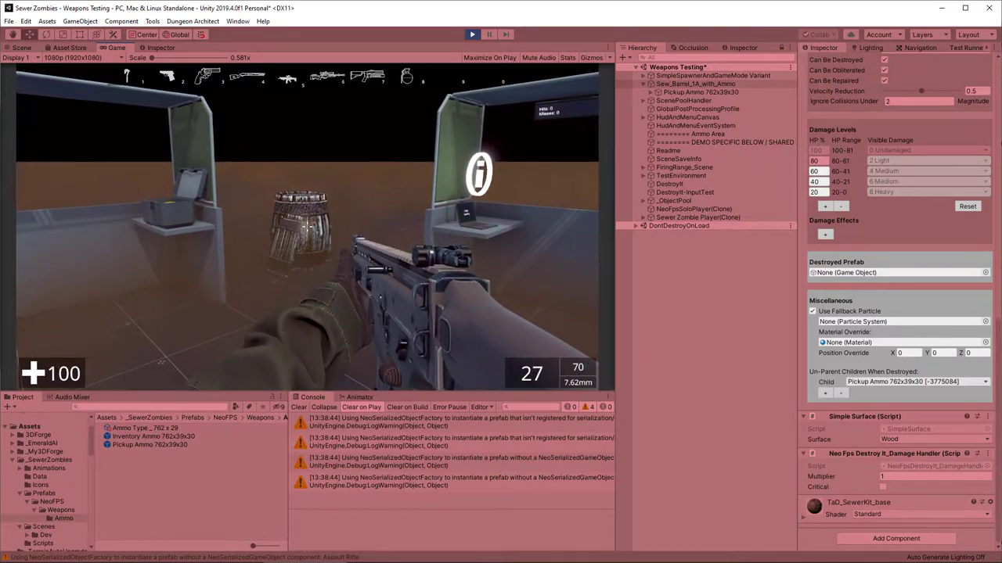
pyautogui.click(308, 227)
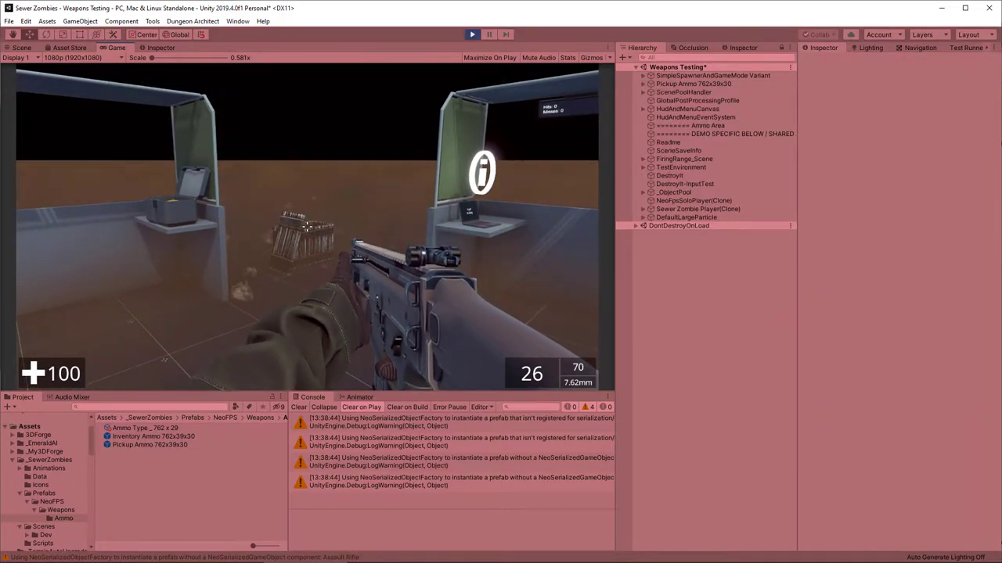
pyautogui.press('r')
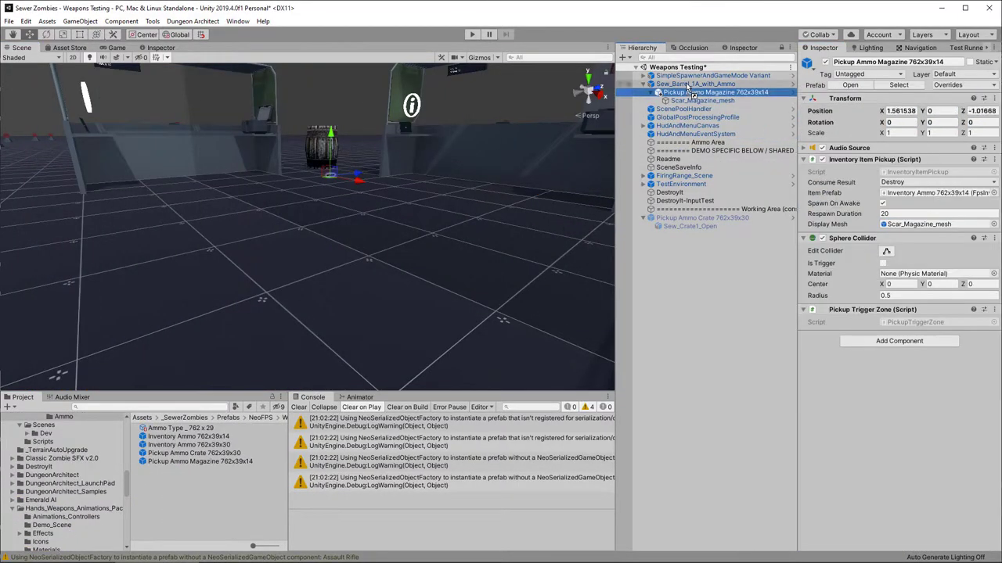
# Set the barrel's Un-Parent Child to Pickup Ammo Magazine 762x39x14 and enter Play mode
pyautogui.click(688, 84)
pyautogui.scroll(-10, 900, 444)
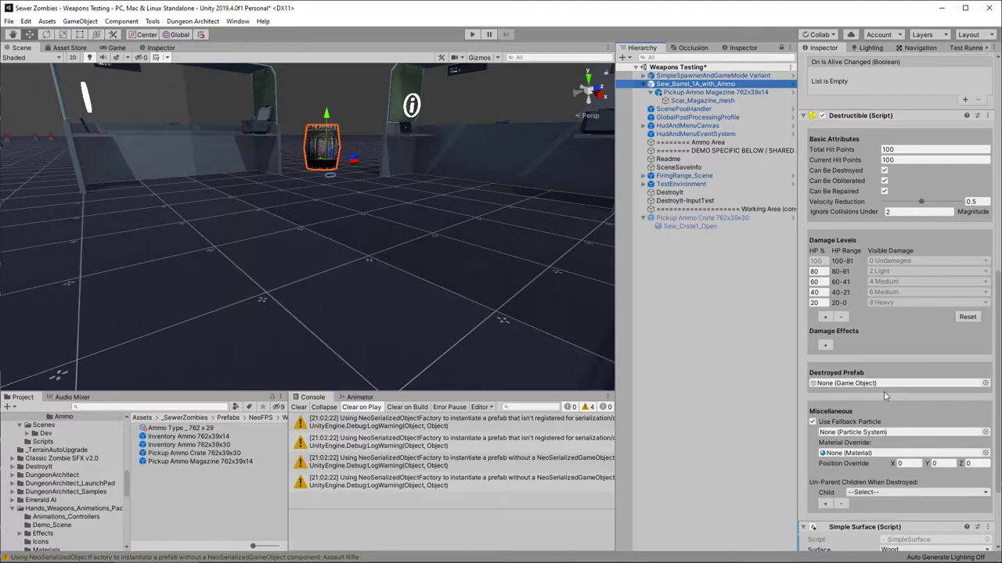
pyautogui.click(892, 492)
pyautogui.click(900, 505)
pyautogui.scroll(5, 890, 290)
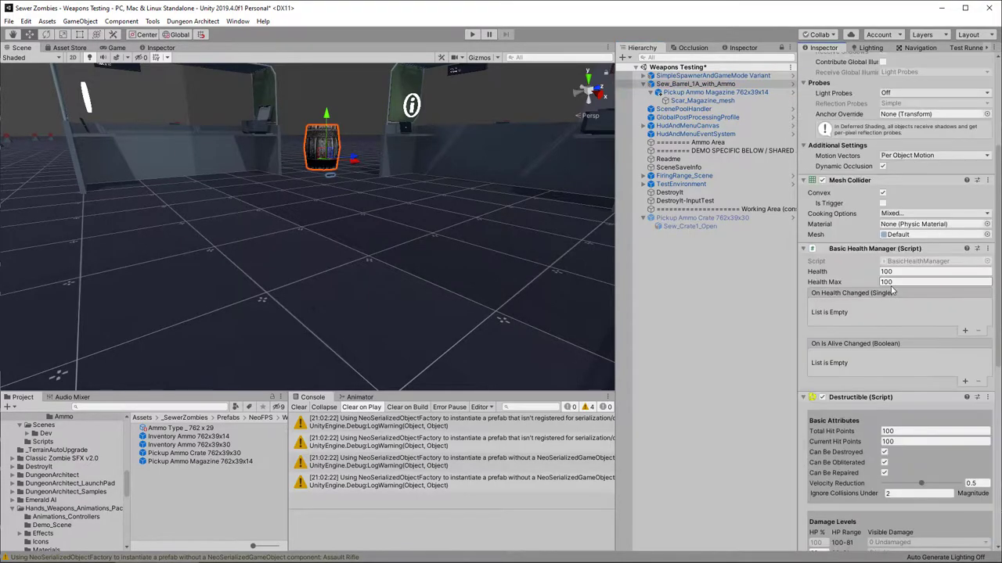
pyautogui.click(472, 33)
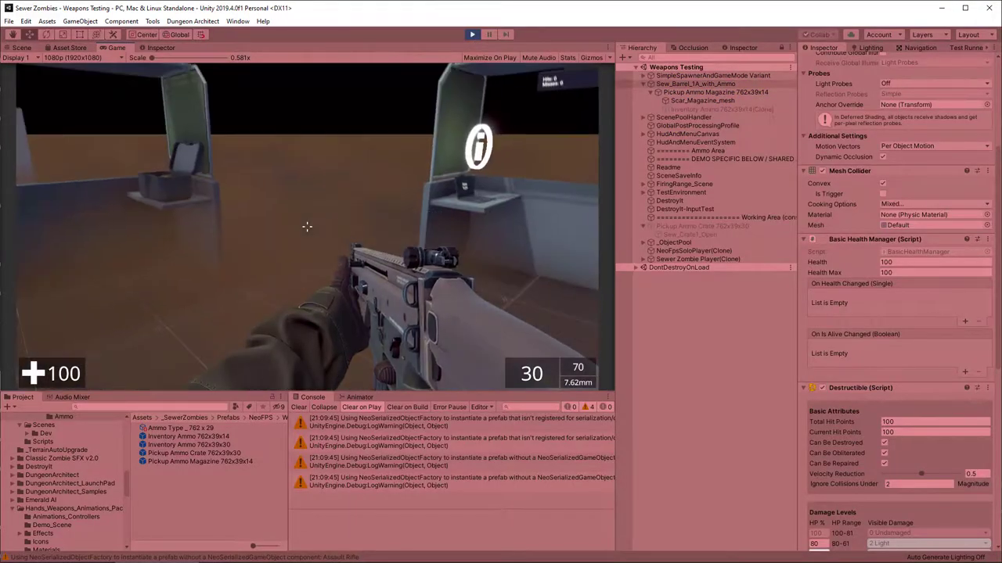
# Shoot the barrel until it shatters, reload, pause with Esc, and stop play with Ctrl+P
pyautogui.click(307, 226)
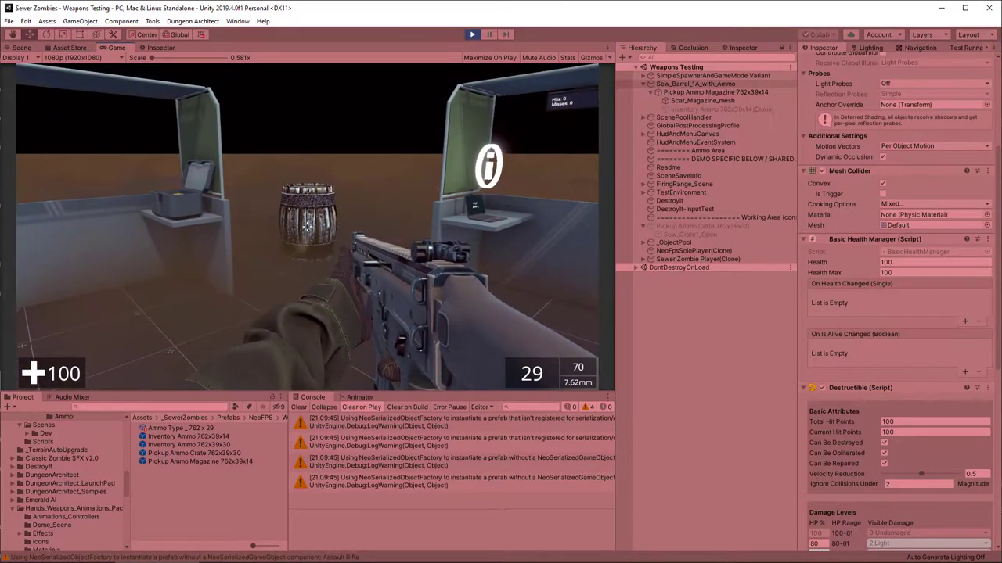
pyautogui.click(307, 226)
pyautogui.click(307, 226)
pyautogui.click(307, 226)
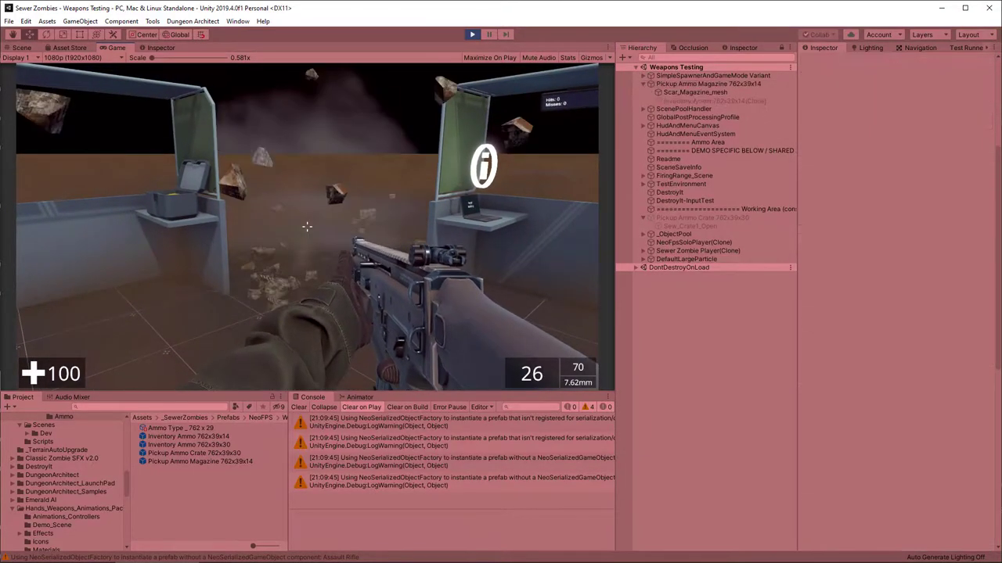
pyautogui.press('r')
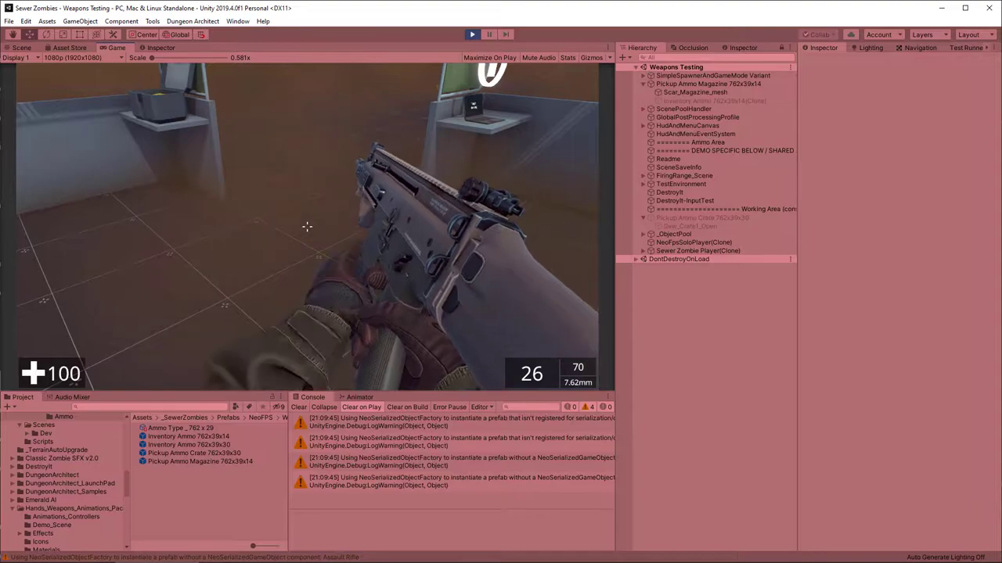
pyautogui.press('Escape')
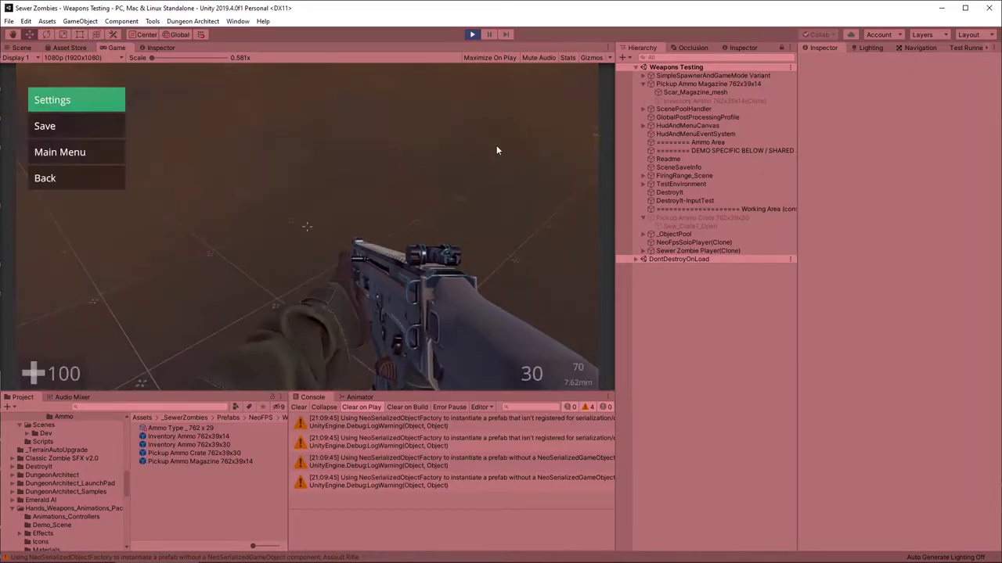
pyautogui.hotkey('ctrl', 'p')
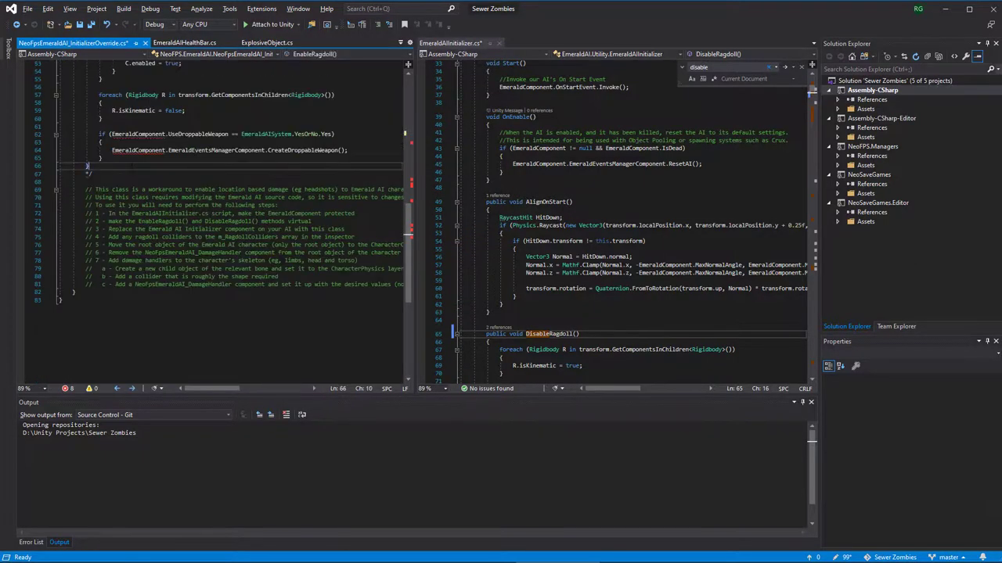
# Remove the stray comment end to uncomment the override and make EmeraldComponent protected
pyautogui.hotkey('ctrl', 'z')
pyautogui.scroll(10, 626, 219)
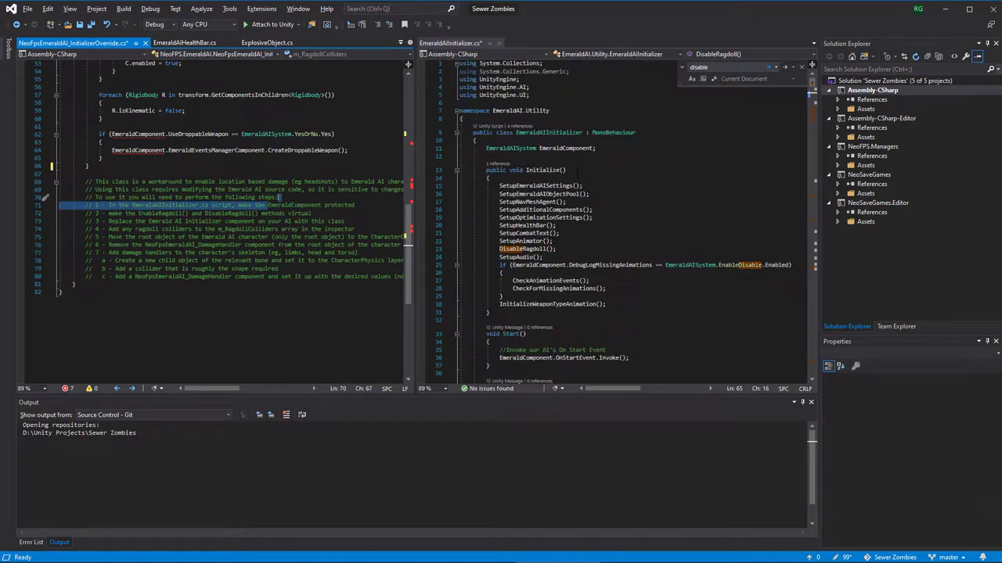
pyautogui.click(486, 148)
pyautogui.write('protected')
# Revisit the DisableRagdoll method, then save the override script with no errors
pyautogui.hotkey('ctrl', '-')
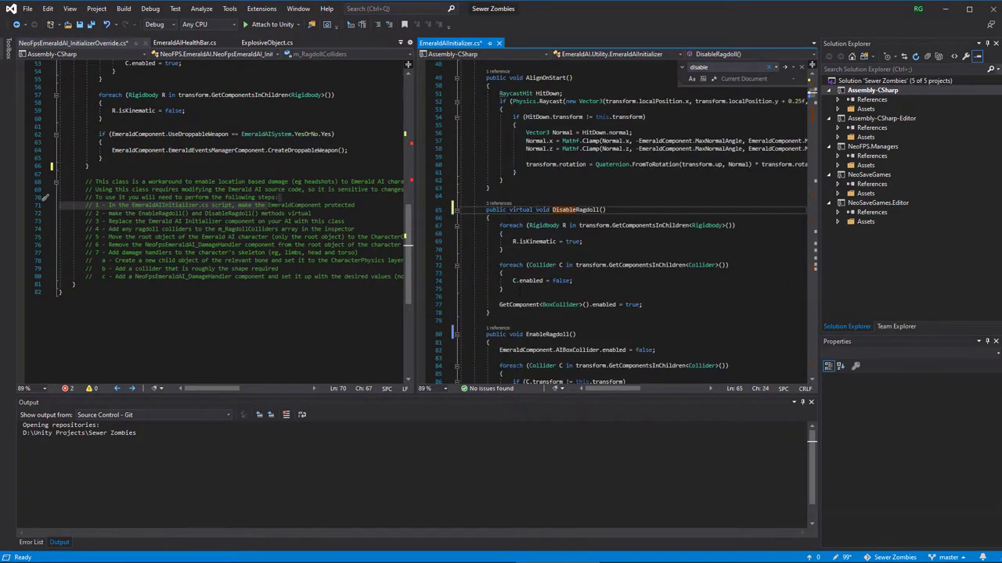
pyautogui.click(256, 261)
pyautogui.hotkey('ctrl', 's')
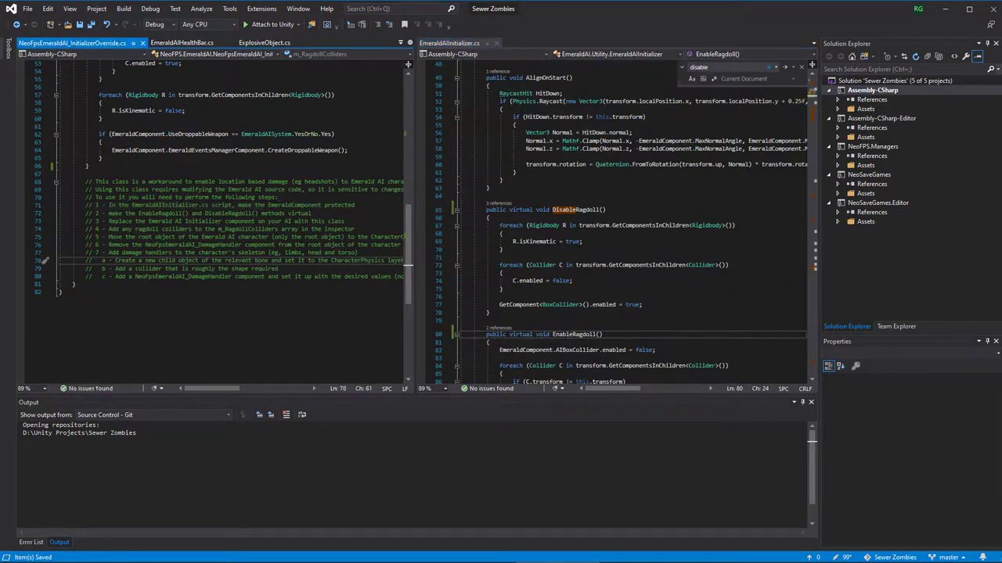
pyautogui.hotkey('alt', 'Tab')
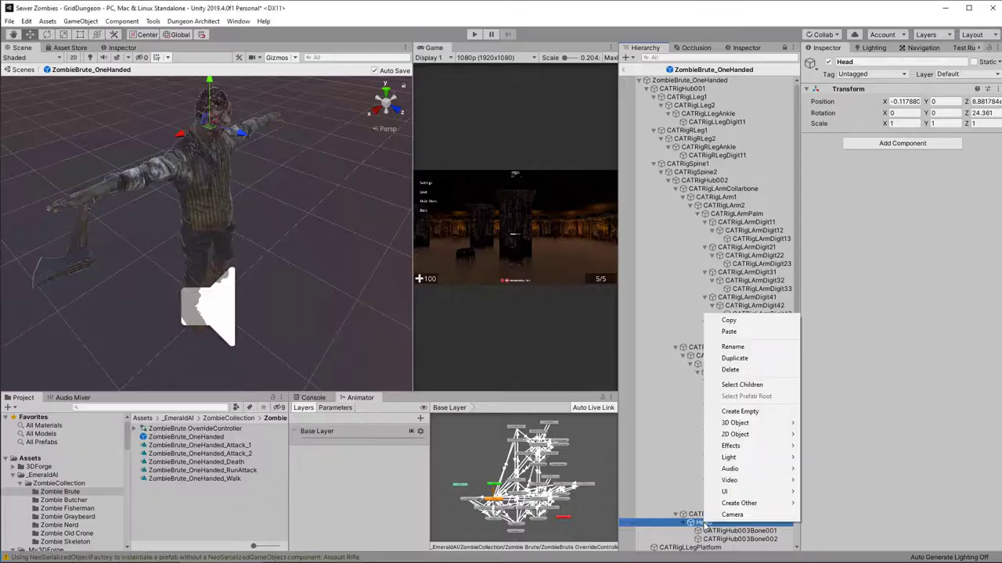
# Give Head a 'Head Collider' child with a 0.12 sphere collider and a Critical 2x damage handler
pyautogui.click(739, 411)
pyautogui.click(902, 144)
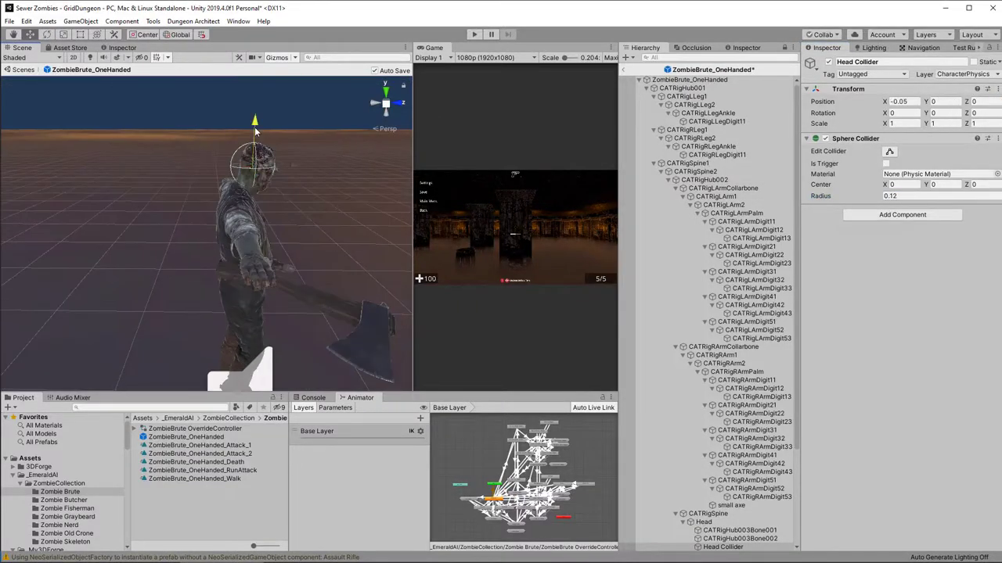
pyautogui.click(902, 214)
pyautogui.write('damage')
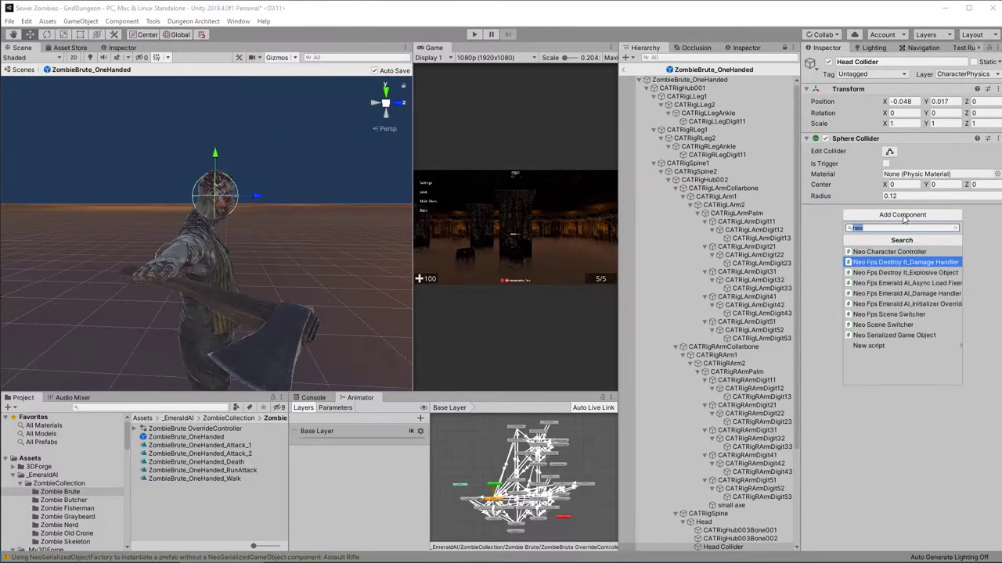
pyautogui.click(886, 245)
pyautogui.click(902, 262)
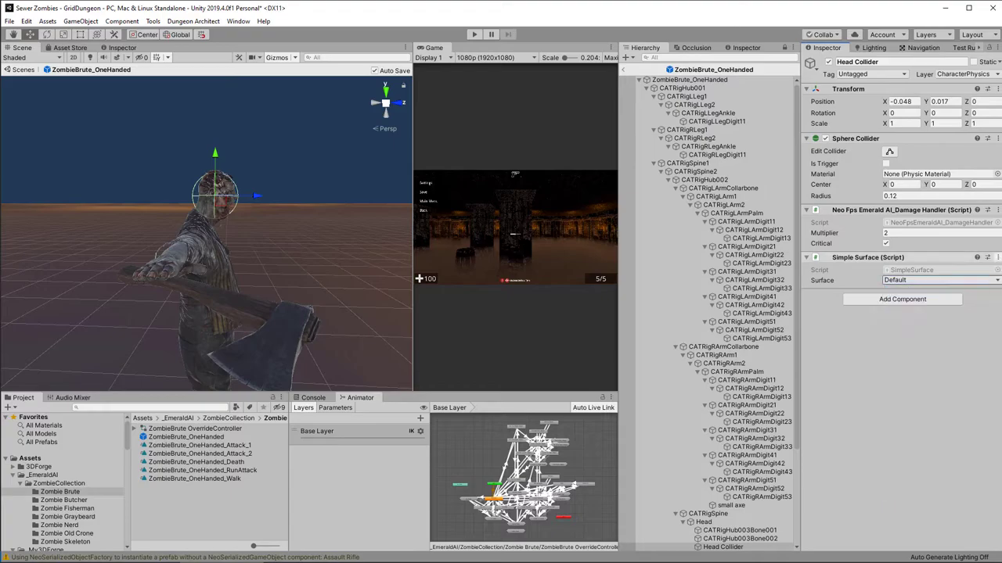
pyautogui.click(64, 500)
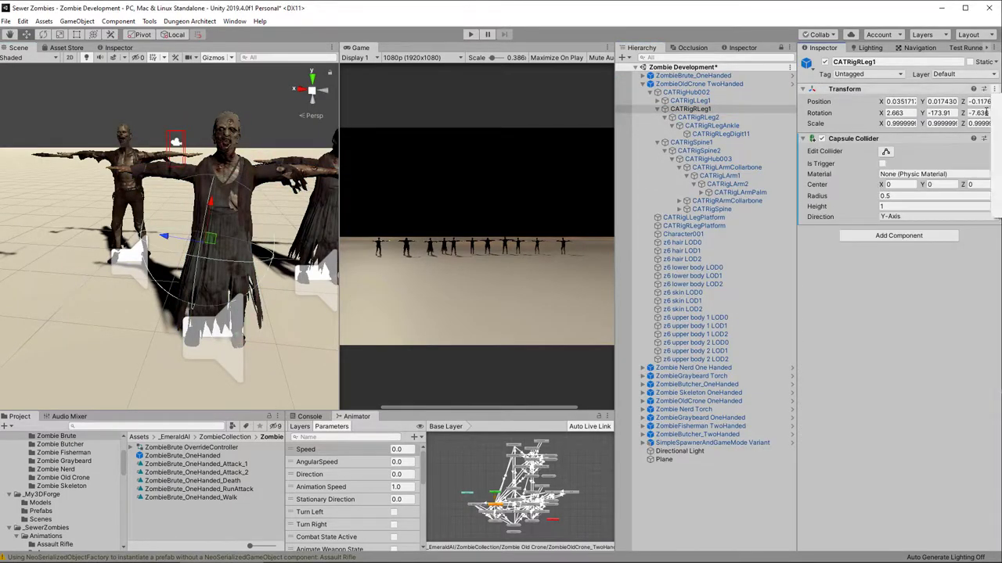
# Redo the upper right leg hit collider and its duplicates for the other legs
pyautogui.hotkey('ctrl', 'y')
pyautogui.hotkey('ctrl', 'y')
pyautogui.hotkey('ctrl', 'y')
pyautogui.hotkey('ctrl', 'y')
pyautogui.hotkey('ctrl', 'y')
pyautogui.hotkey('ctrl', 'y')
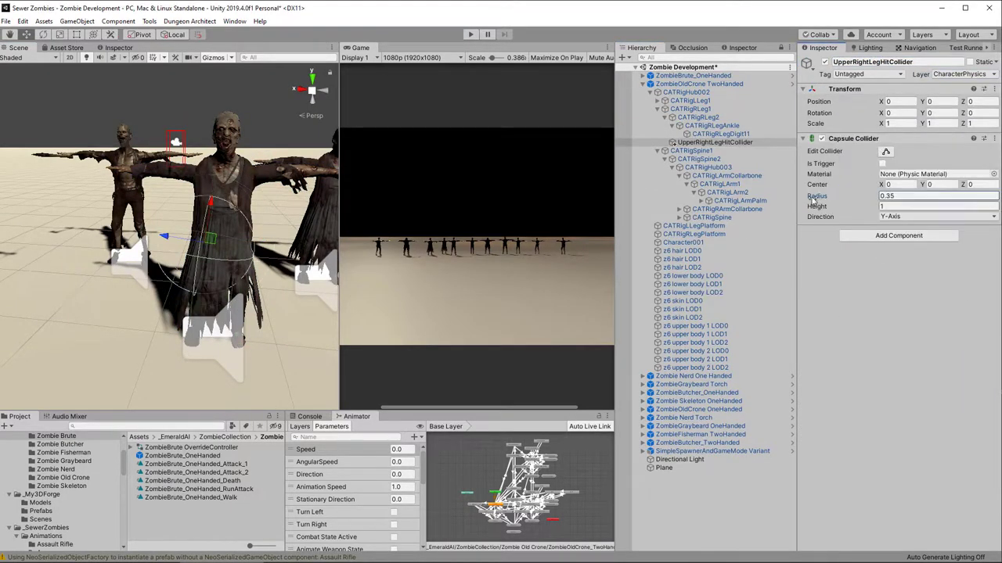
pyautogui.hotkey('ctrl', 'y')
pyautogui.hotkey('ctrl', 'y')
pyautogui.hotkey('ctrl', 'y')
pyautogui.hotkey('ctrl', 'y')
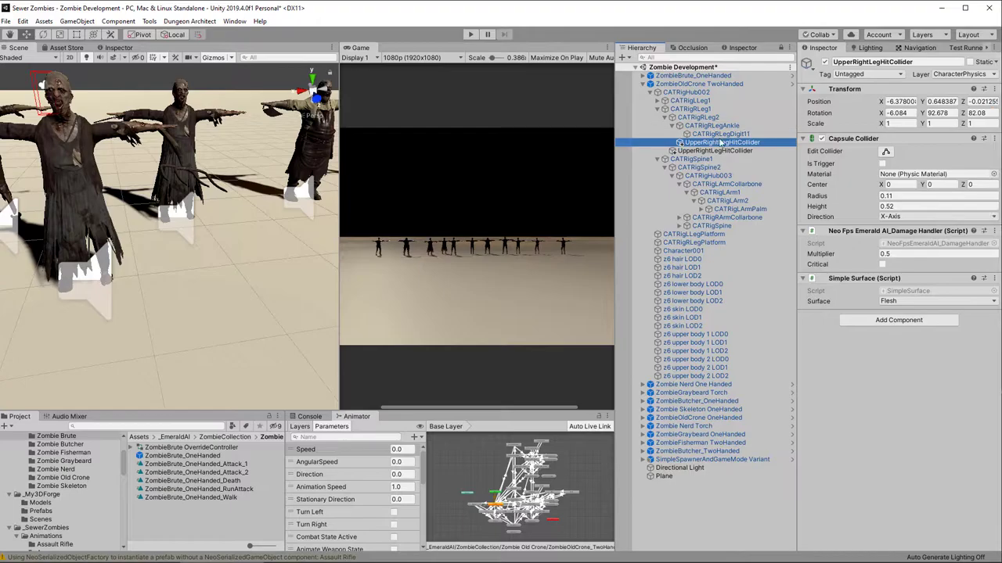
pyautogui.hotkey('ctrl', 'y')
pyautogui.hotkey('ctrl', 'y')
pyautogui.hotkey('ctrl', 'y')
pyautogui.hotkey('ctrl', 'y')
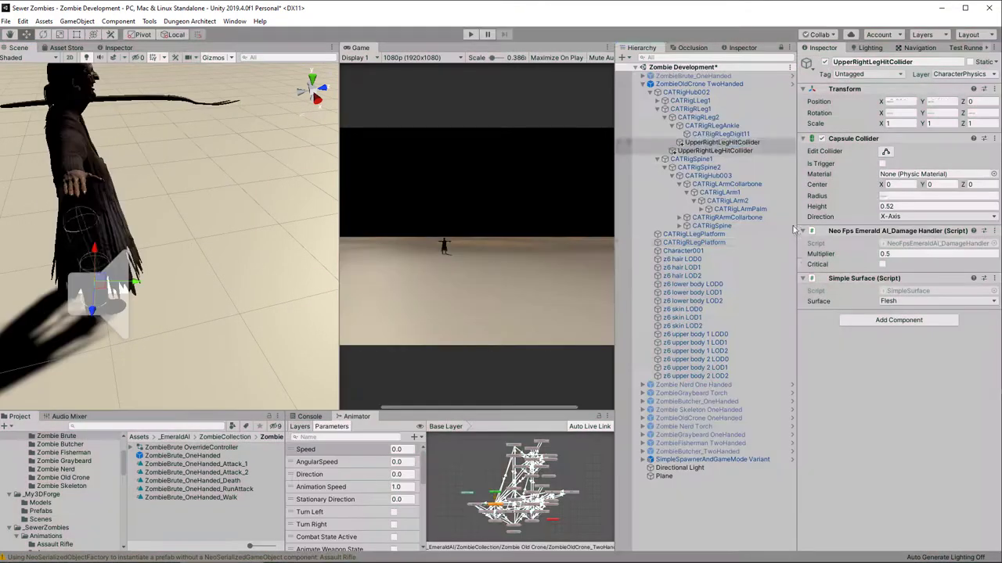
pyautogui.hotkey('ctrl', 'y')
pyautogui.hotkey('ctrl', 'y')
pyautogui.hotkey('ctrl', 'y')
pyautogui.hotkey('ctrl', 'y')
pyautogui.hotkey('ctrl', 'y')
pyautogui.hotkey('ctrl', 'y')
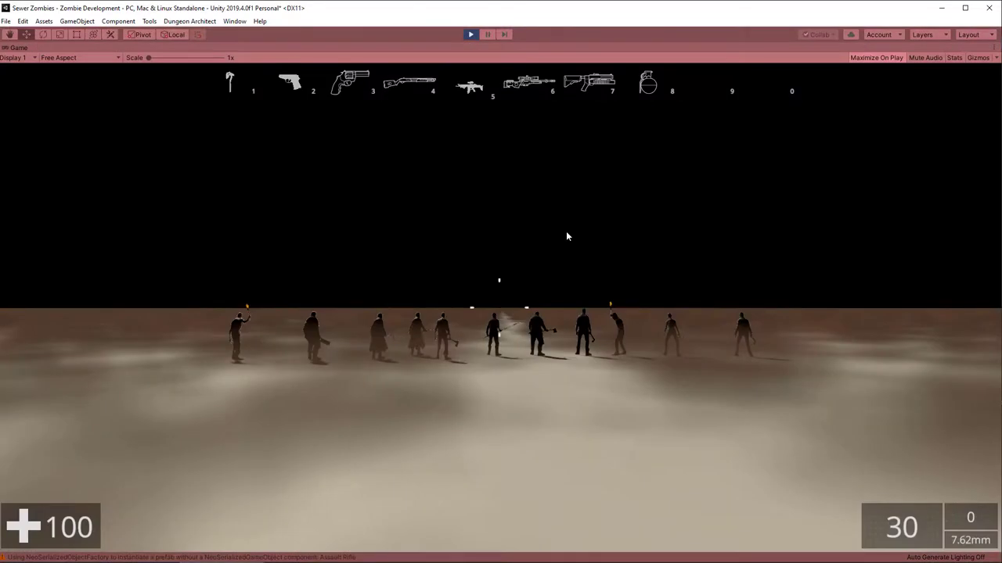
# Switch to the sniper rifle and aim through its scope at the zombie line
pyautogui.press('6')
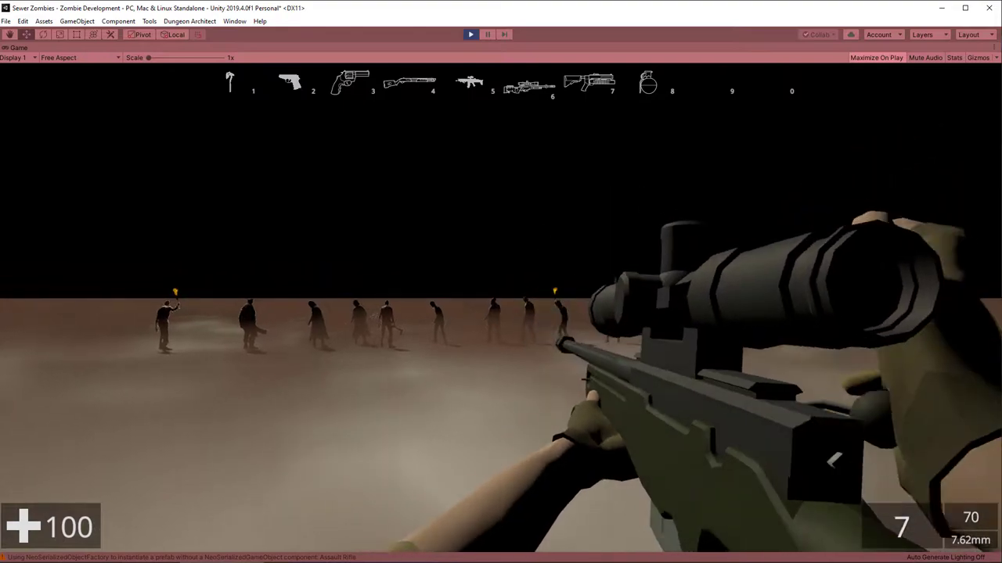
pyautogui.rightClick(501, 282)
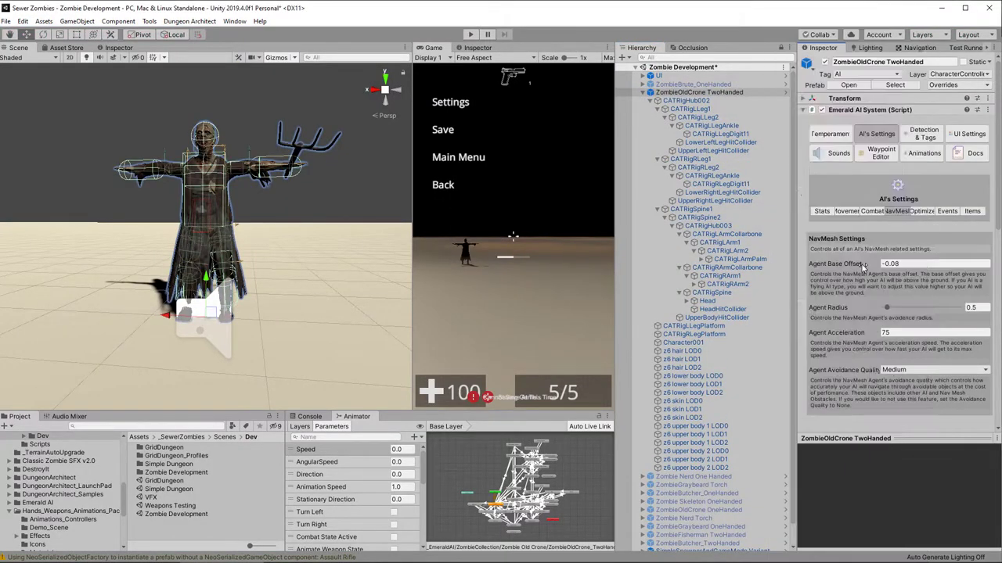
# Add the arm joint to Ragdoll Colliders, then select the ZombieButcher_TwoHanded zombie
pyautogui.moveTo(727, 251); pyautogui.dragTo(459, 285)
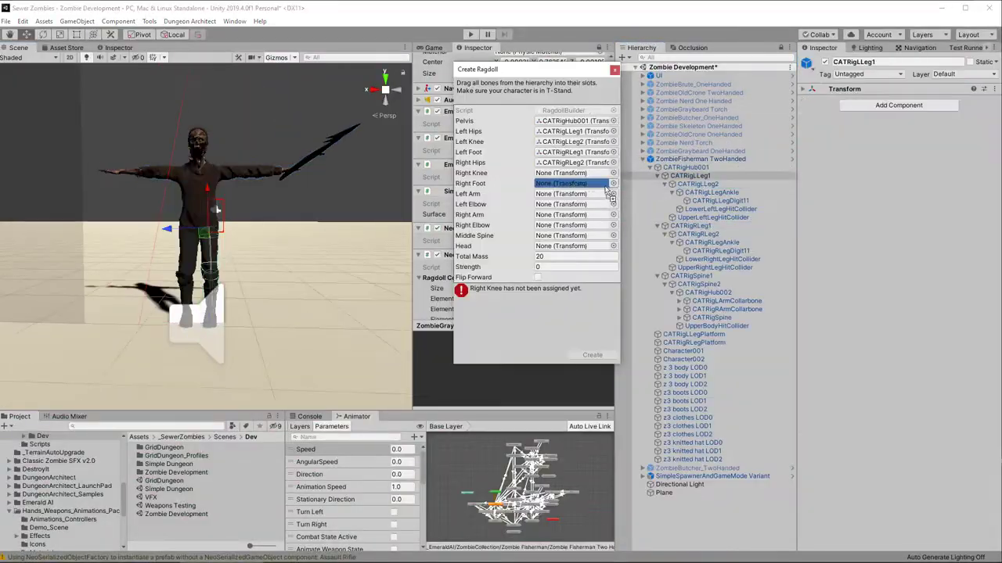
pyautogui.click(684, 167)
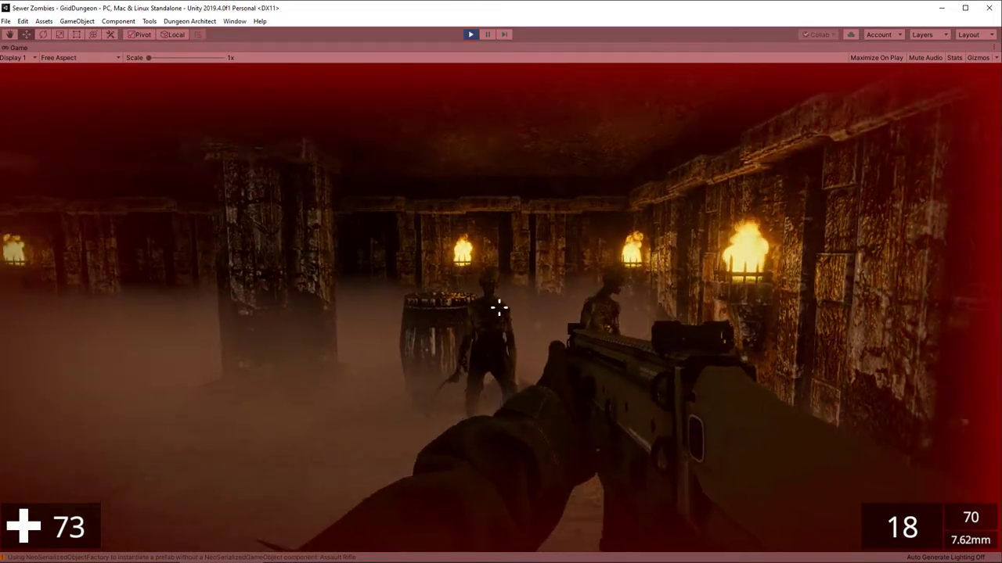
# Fire repeatedly at the zombies approaching through the foggy dungeon hall
pyautogui.click(499, 308)
pyautogui.click(499, 308)
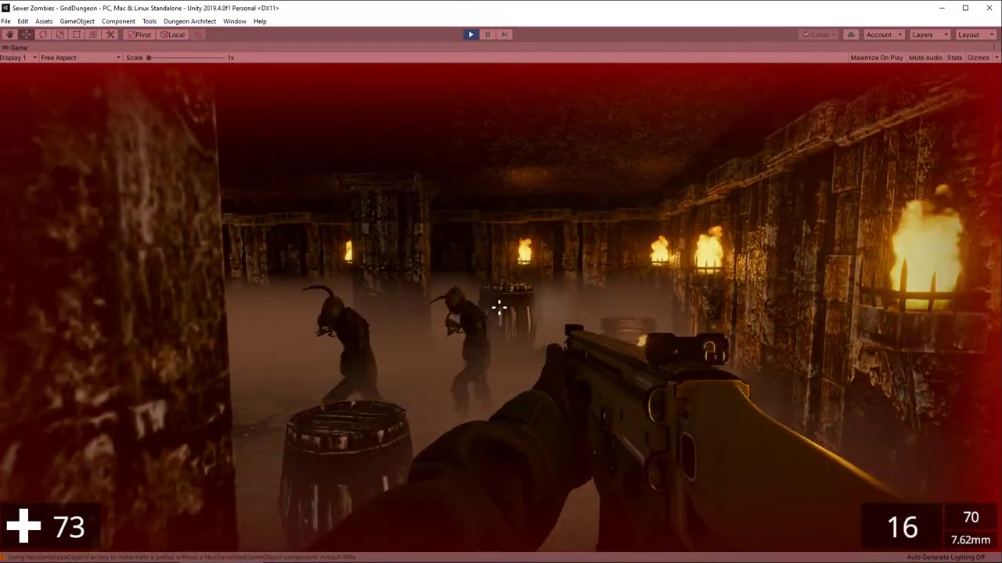
pyautogui.click(499, 308)
pyautogui.click(498, 308)
pyautogui.click(498, 308)
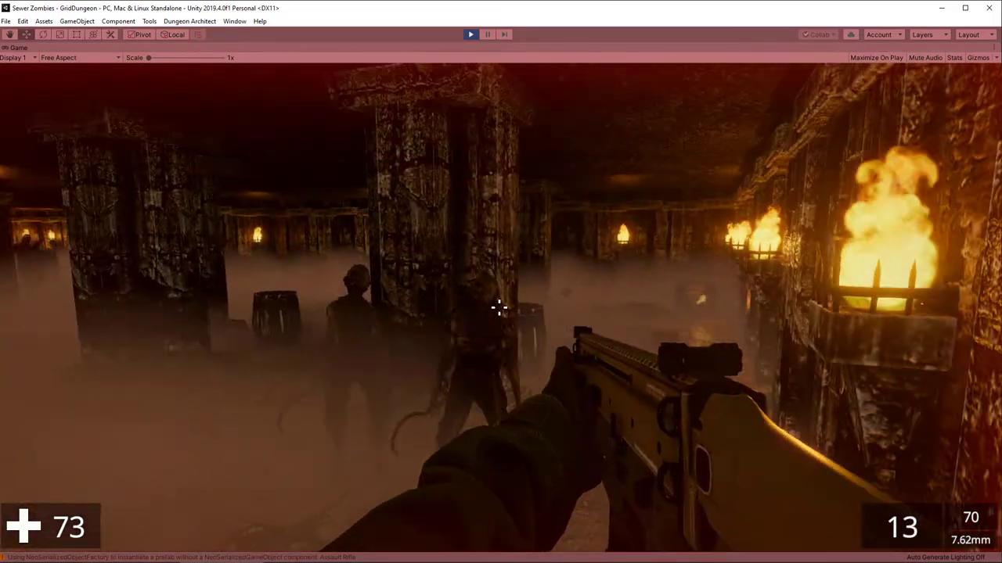